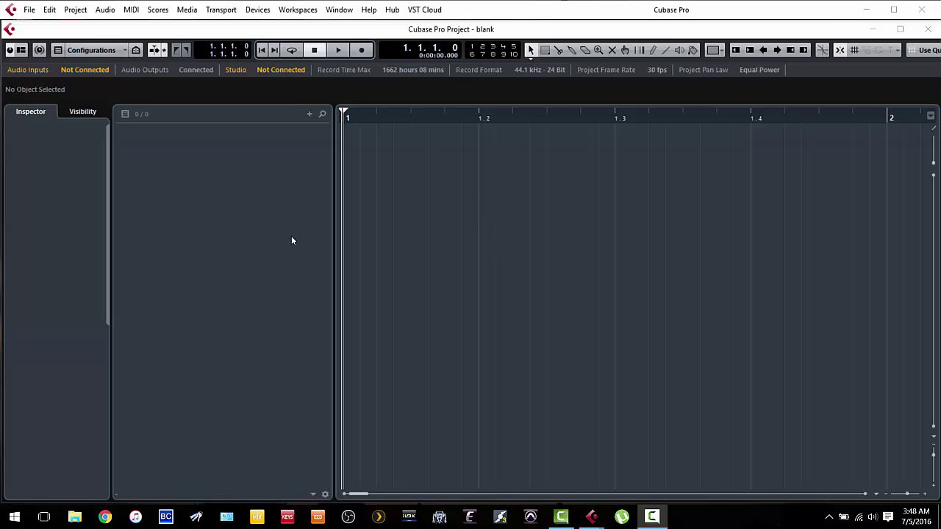
# Step: Add one instrument track using the Toontrack EZdrummer instrument with its output routed to Stereo Out
pyautogui.click(222, 143)
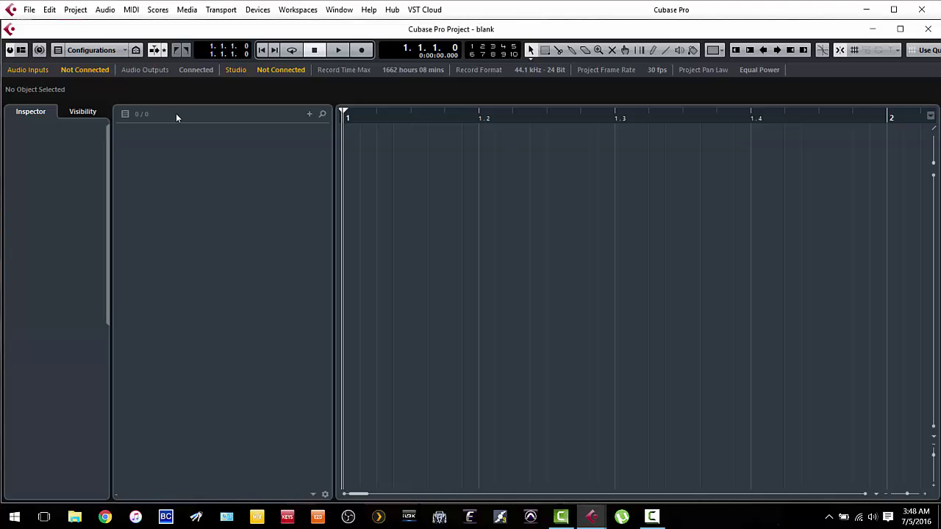
pyautogui.rightClick(220, 142)
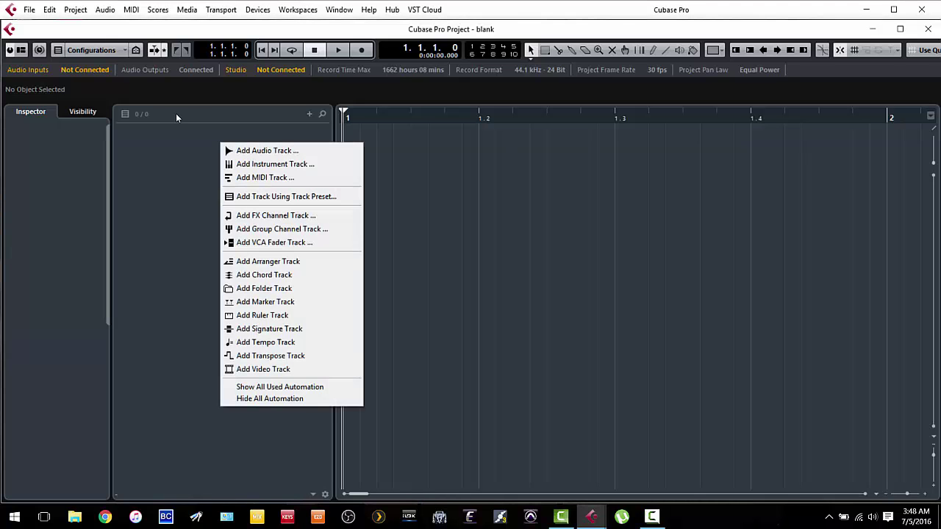
pyautogui.click(254, 168)
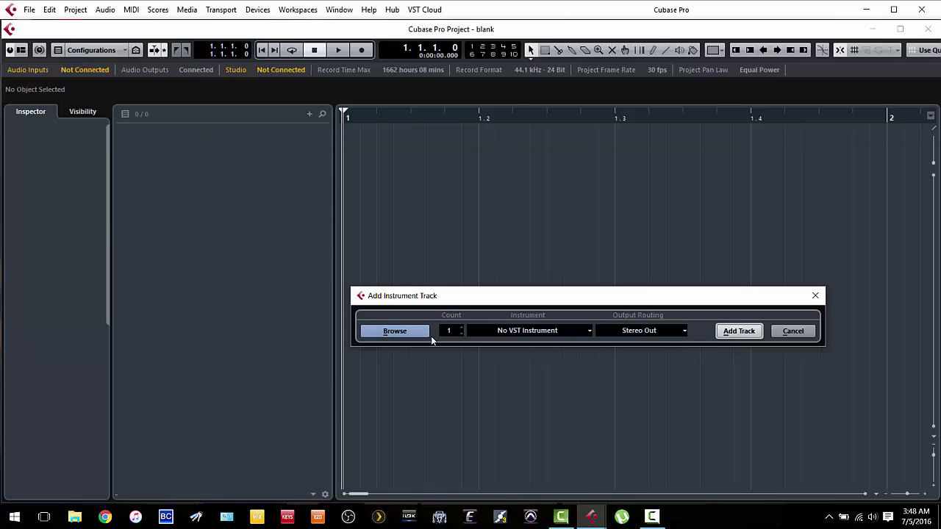
pyautogui.click(537, 331)
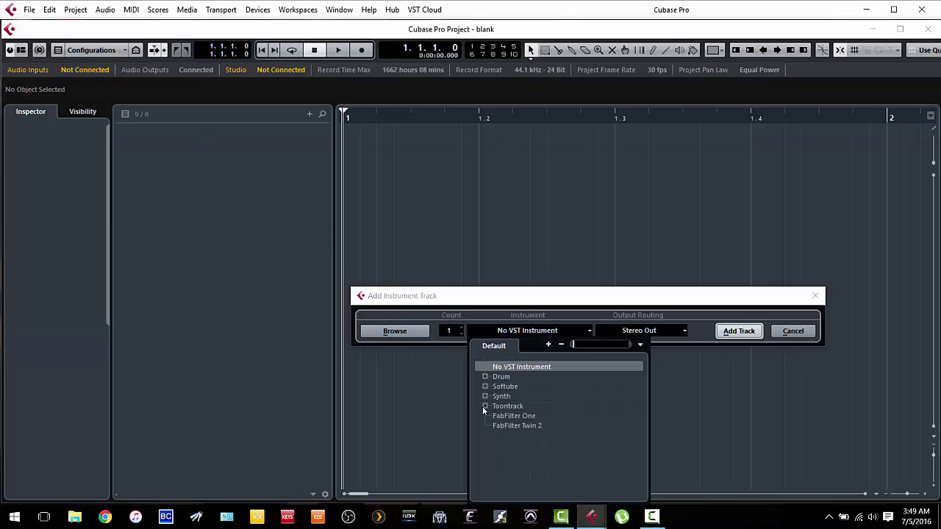
pyautogui.click(484, 405)
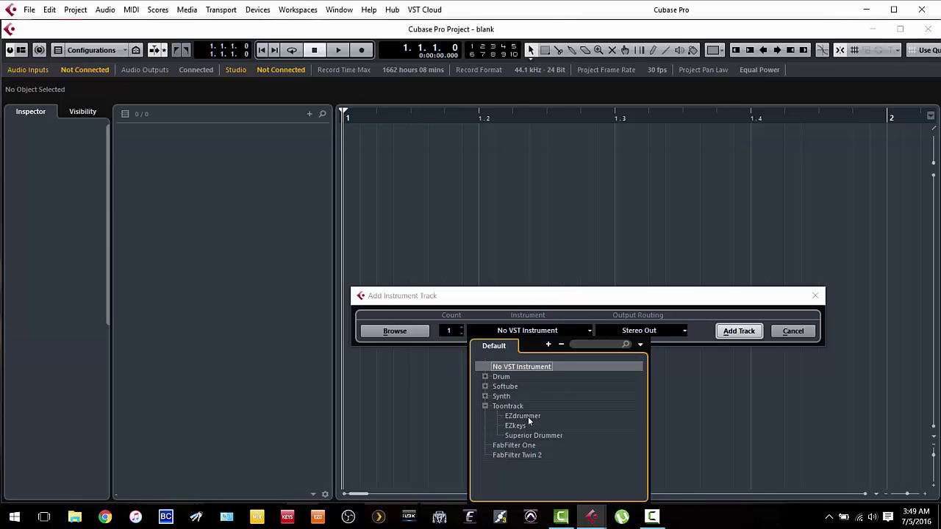
pyautogui.click(527, 415)
pyautogui.click(528, 415)
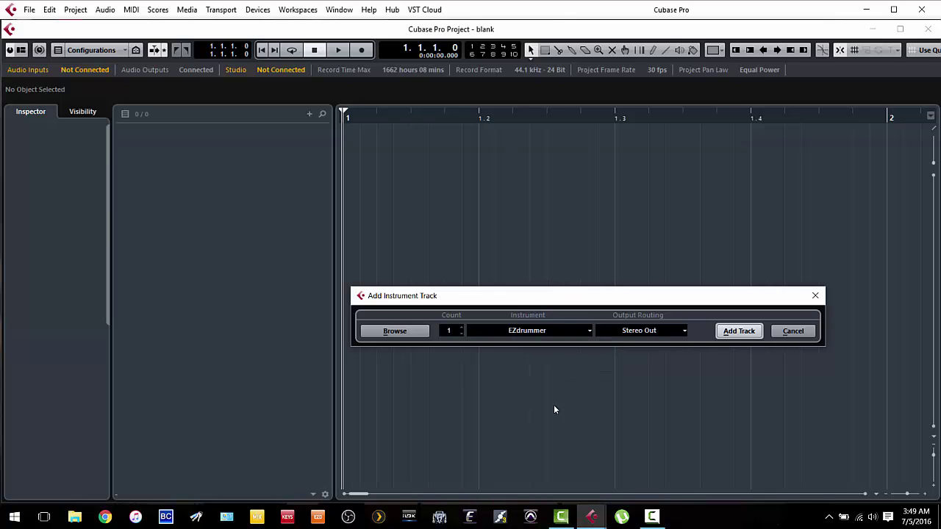
pyautogui.click(730, 332)
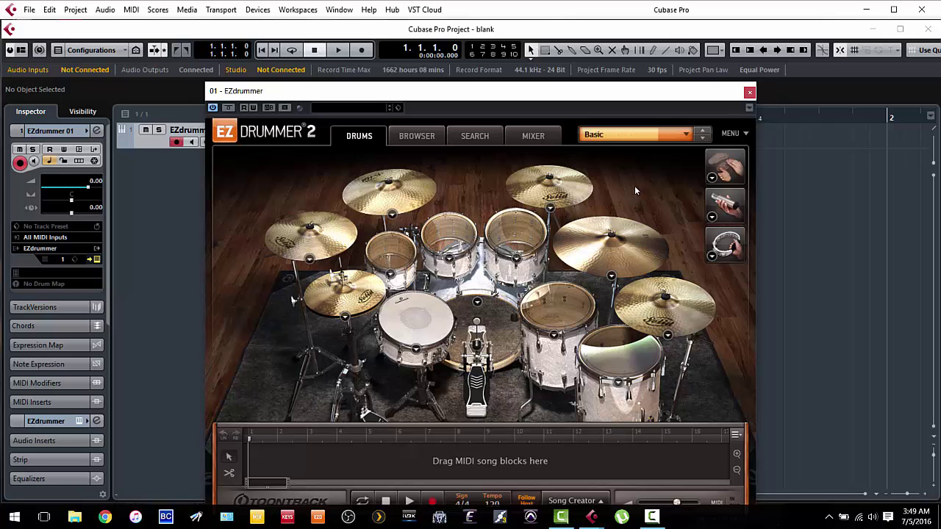
# Step: Place the "12. Hats 8th Rock Open" variation of EZdrummer 1 Pop/Rock, 4/4 Straight Pop/Rock, Groove 04 on the EZdrummer track at bar 1
pyautogui.moveTo(566, 95); pyautogui.dragTo(748, 45)
pyautogui.click(596, 88)
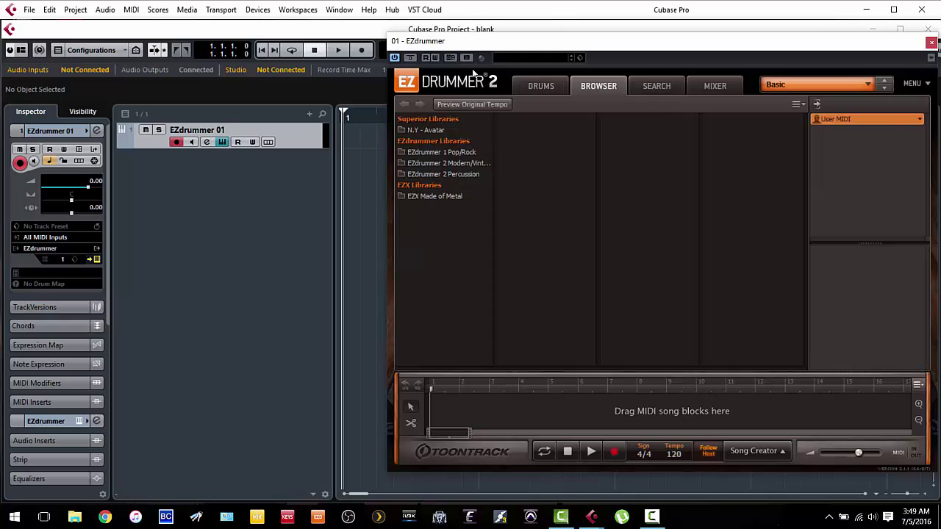
pyautogui.click(477, 151)
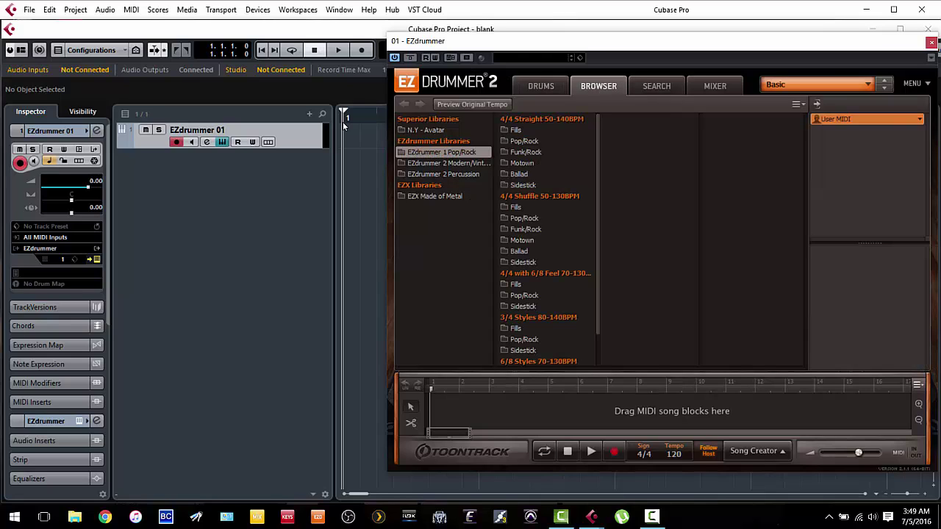
pyautogui.click(524, 142)
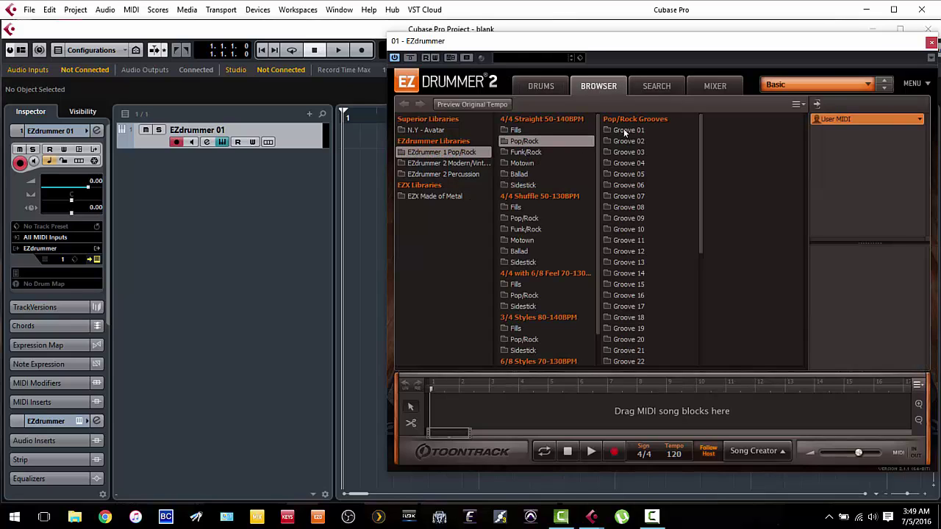
pyautogui.click(640, 163)
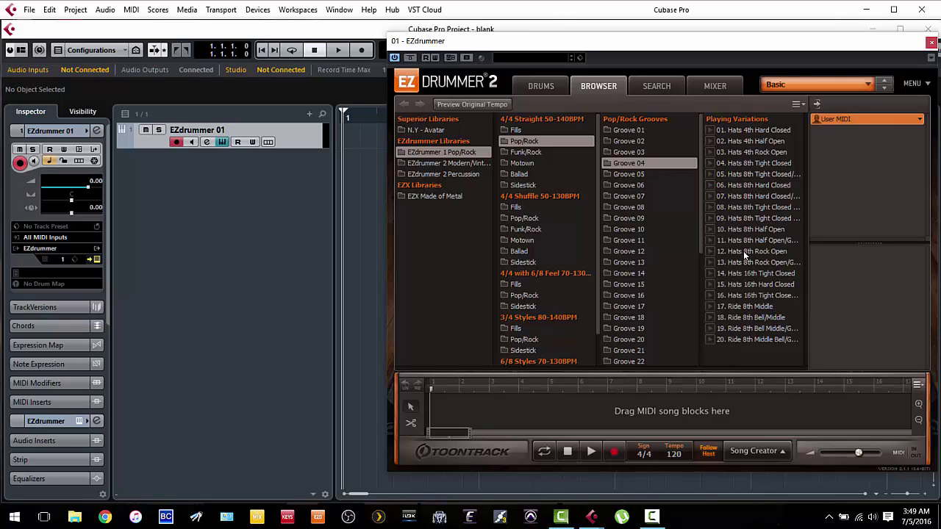
pyautogui.moveTo(743, 250); pyautogui.dragTo(363, 144)
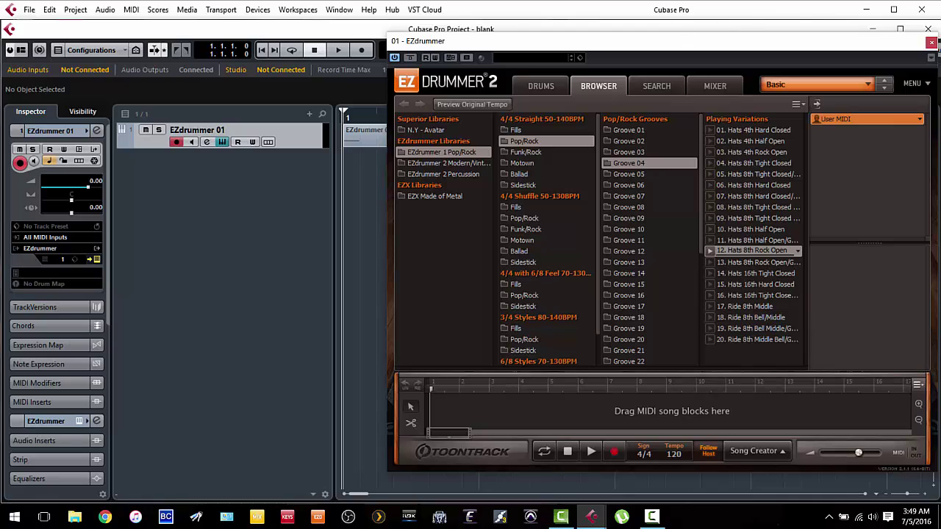
pyautogui.click(929, 44)
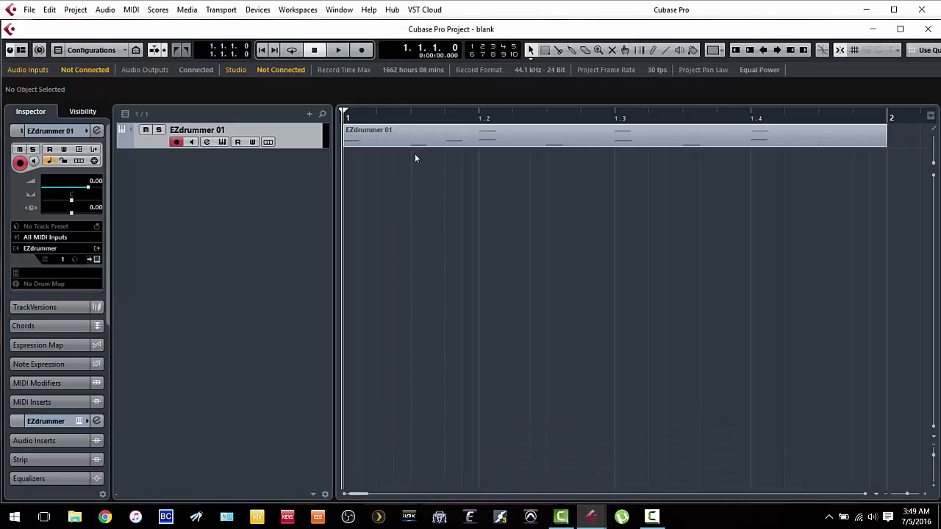
# Step: Repeat the one-bar drum clip end to end through bar 9, and audition it from the project start
pyautogui.moveTo(398, 140); pyautogui.dragTo(429, 131)
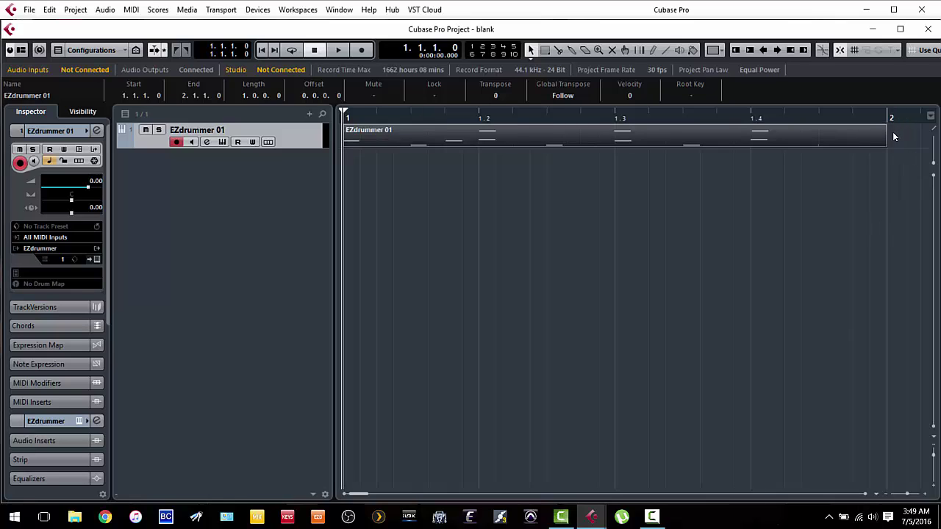
pyautogui.moveTo(884, 136); pyautogui.dragTo(751, 120)
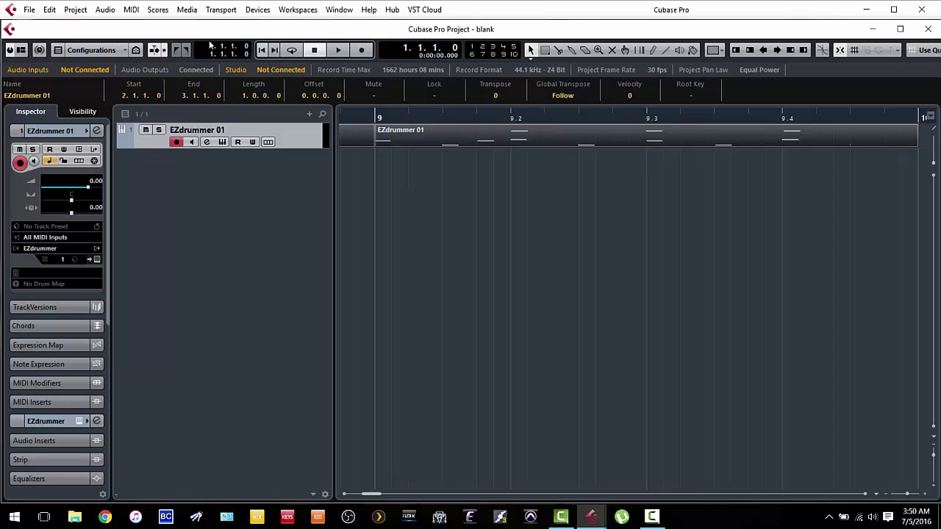
pyautogui.click(337, 50)
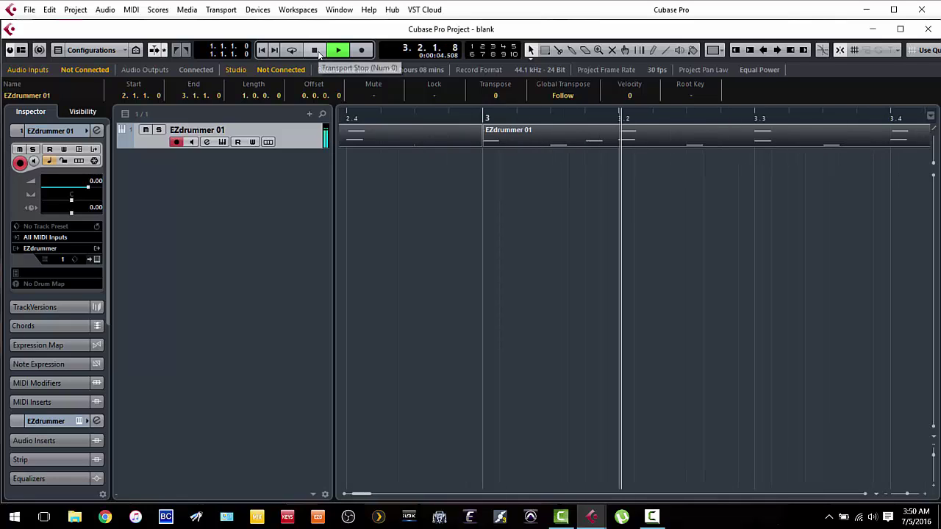
pyautogui.press('space')
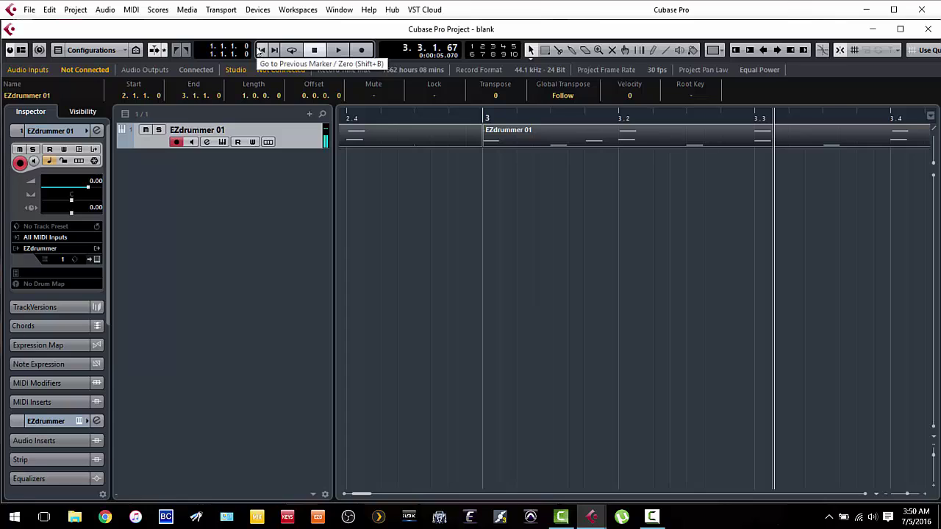
pyautogui.click(265, 50)
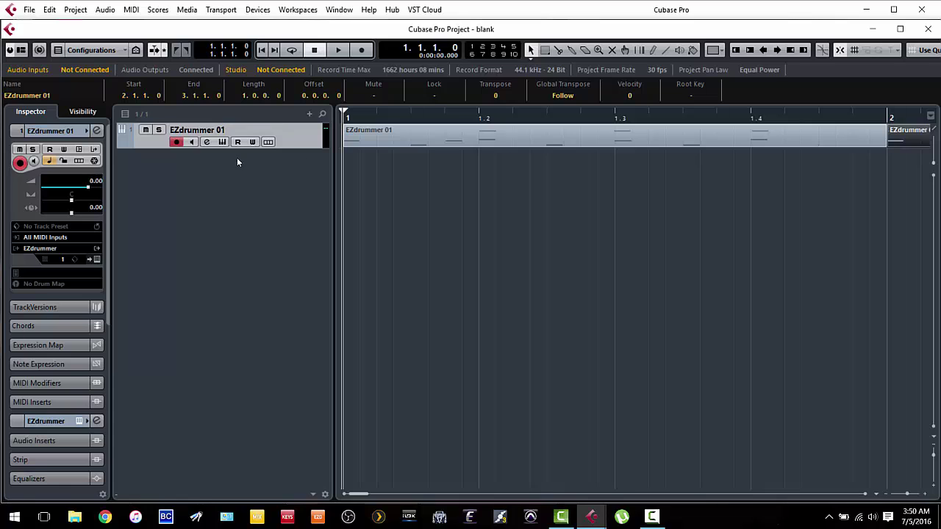
# Step: Reopen the track's EZdrummer instrument and show its mixer, with the window clear of the transport controls
pyautogui.click(222, 142)
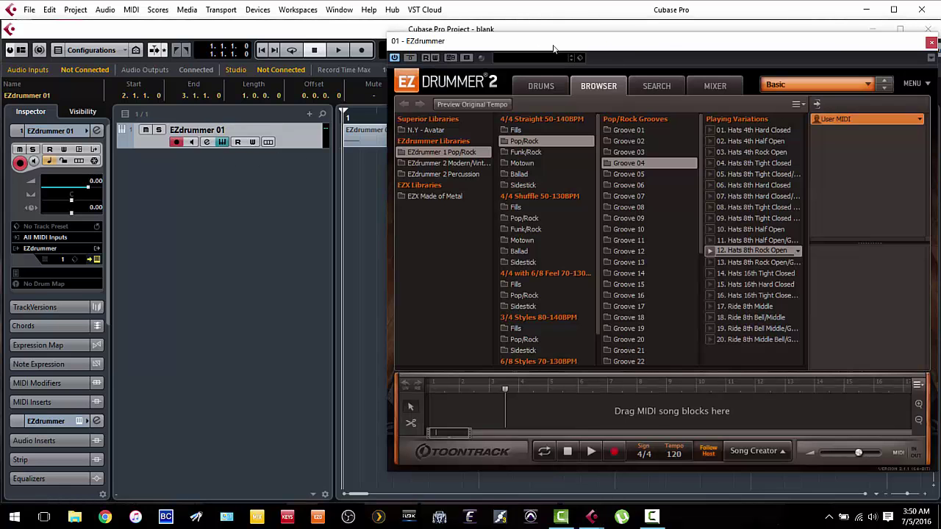
pyautogui.moveTo(553, 48); pyautogui.dragTo(324, 45)
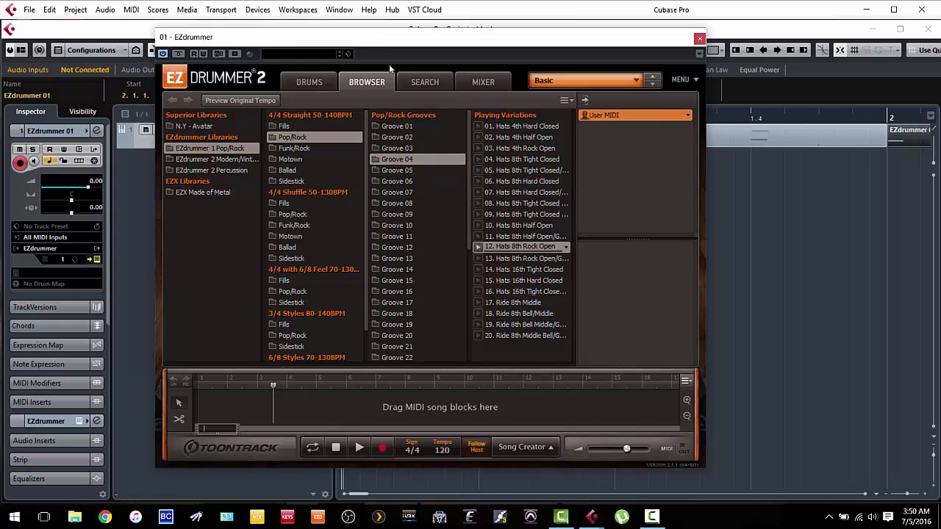
pyautogui.click(483, 81)
pyautogui.moveTo(489, 40); pyautogui.dragTo(546, 88)
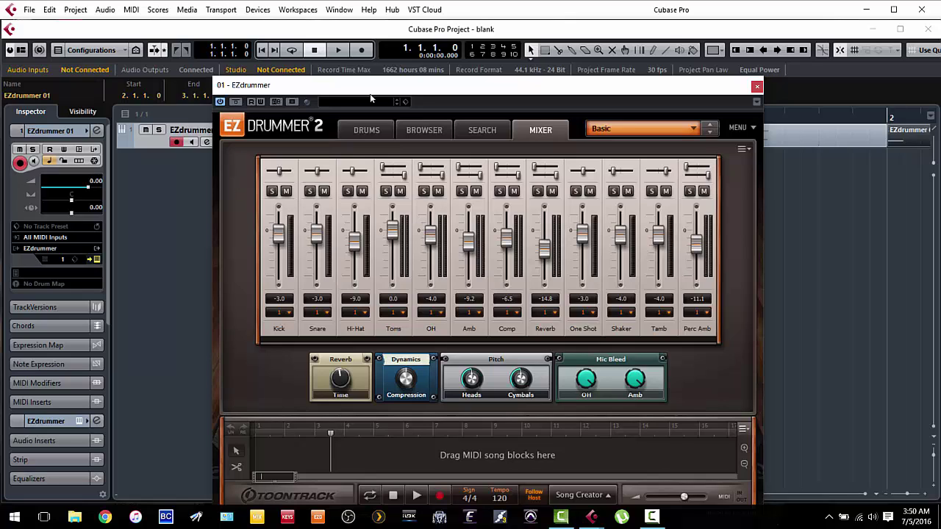
# Step: Play the repeated drum groove and watch the level meters of the EZdrummer mixer channels
pyautogui.click(339, 50)
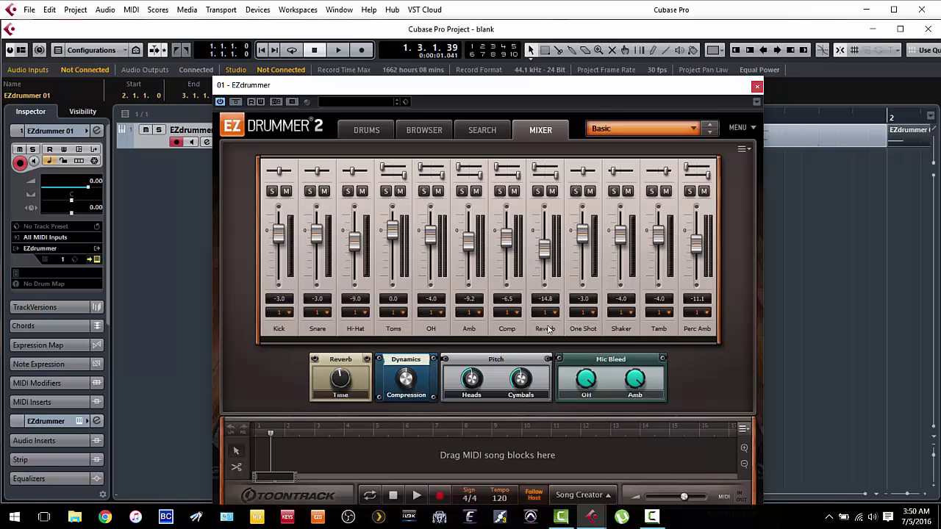
pyautogui.click(337, 50)
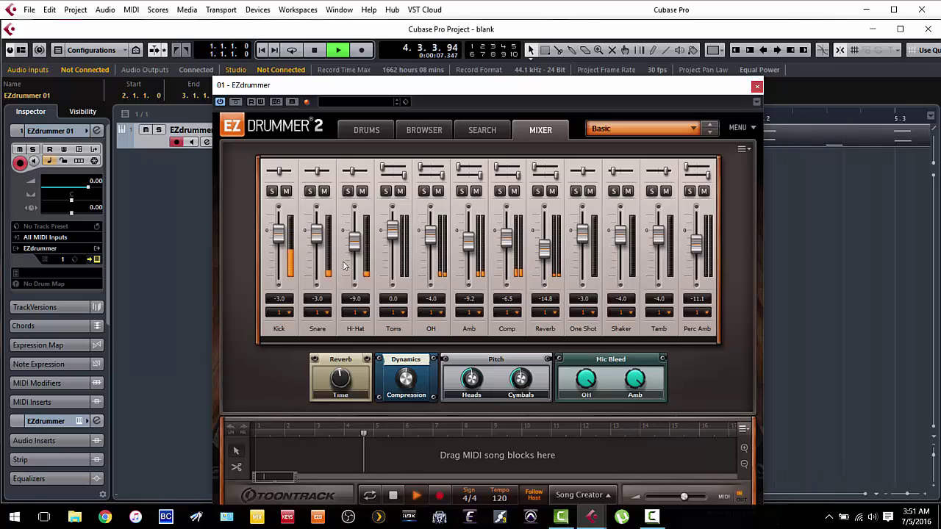
pyautogui.click(314, 49)
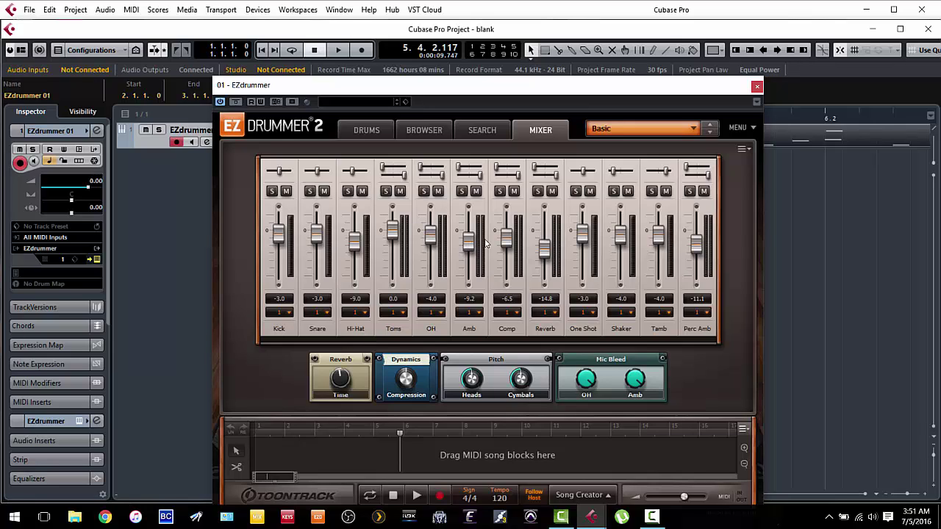
# Step: Examine the EZdrummer mixer's Kick, Snare, Hi-Hat, OH, Amb and Comp channels one by one
pyautogui.click(281, 330)
pyautogui.click(317, 329)
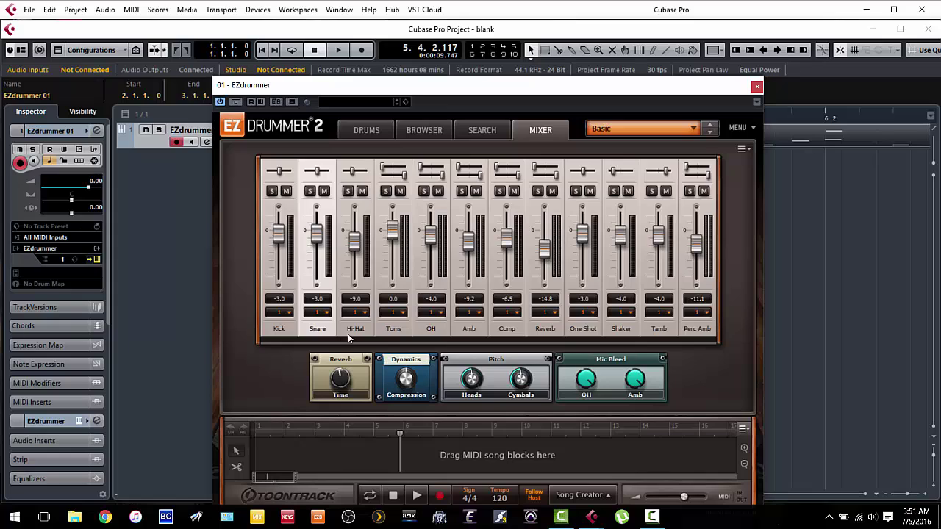
pyautogui.press('Right')
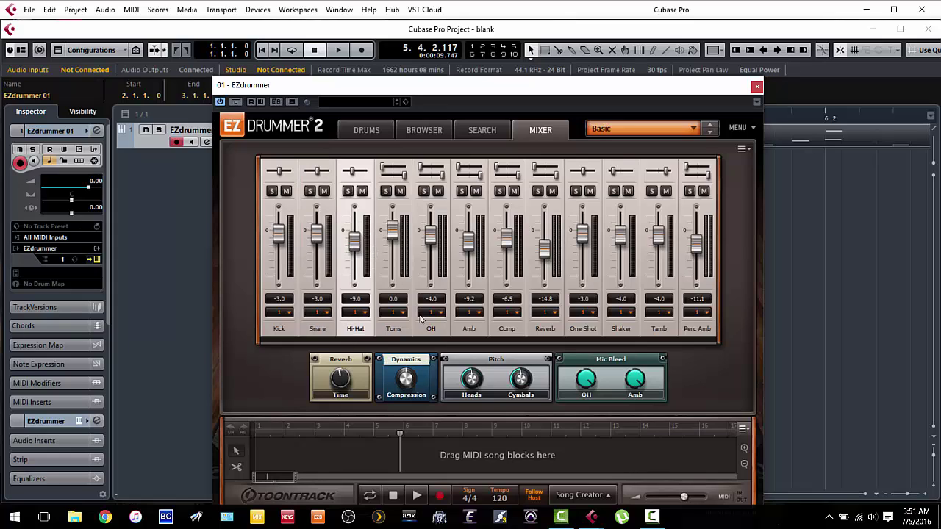
pyautogui.click(441, 335)
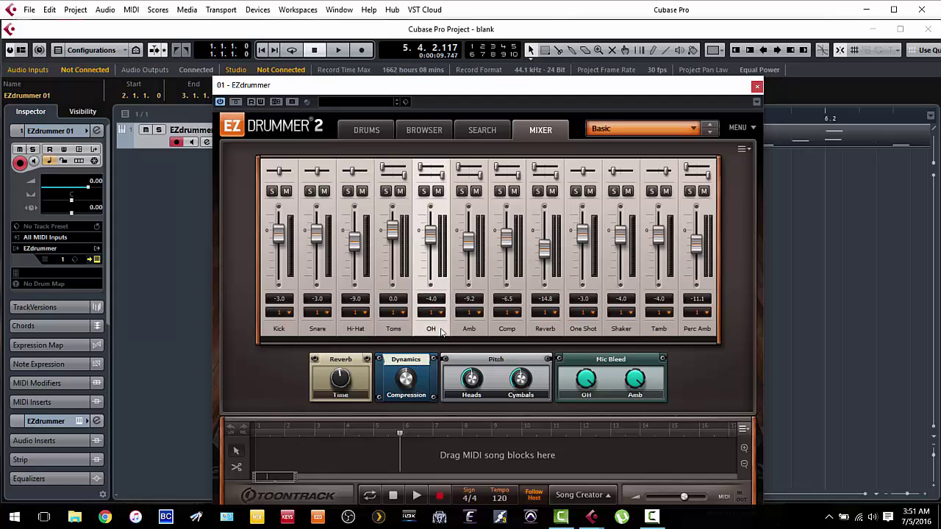
pyautogui.click(474, 334)
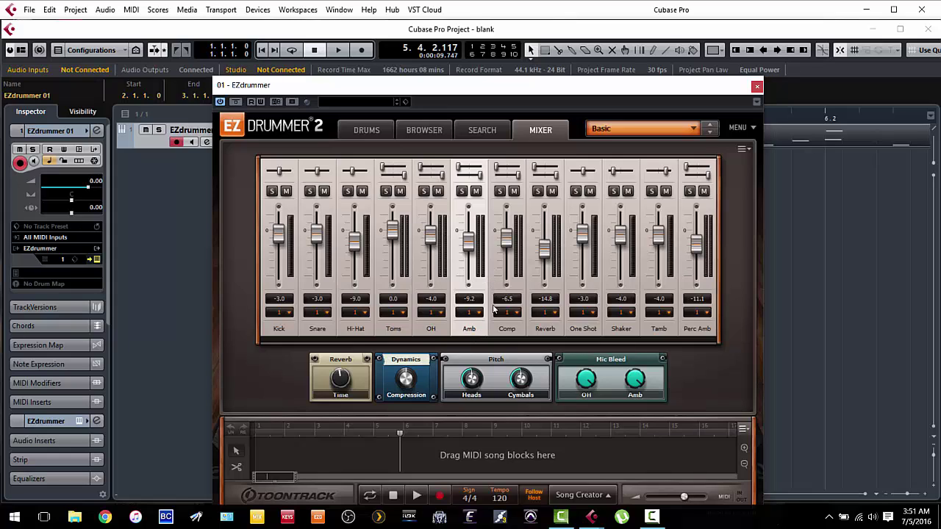
pyautogui.click(513, 332)
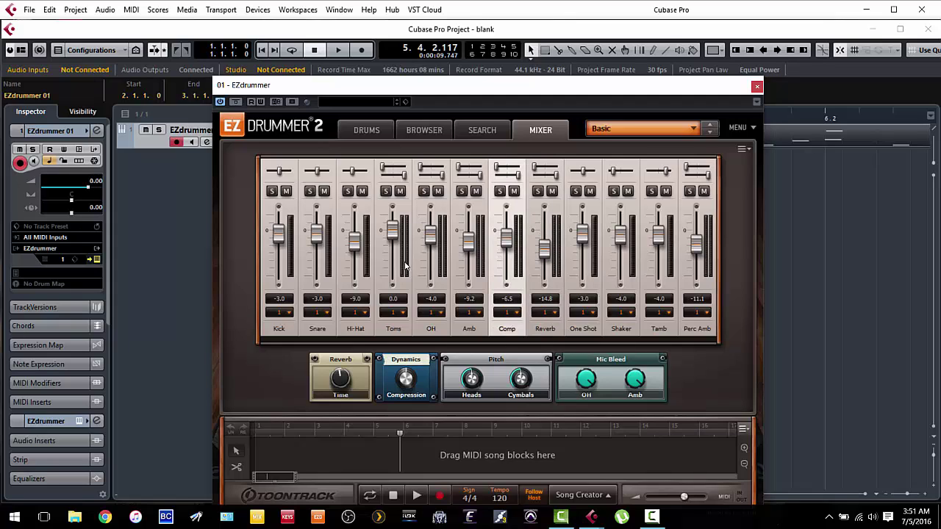
pyautogui.click(279, 332)
pyautogui.click(314, 332)
pyautogui.click(361, 330)
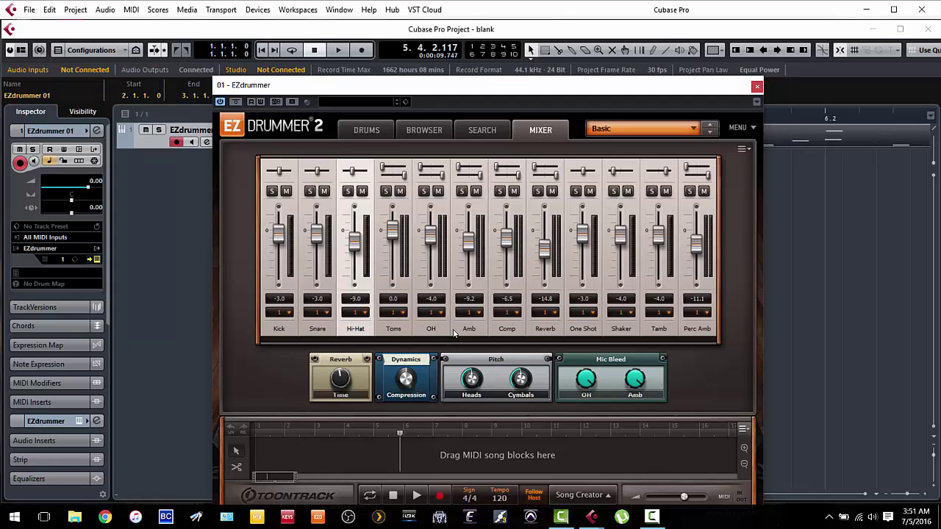
pyautogui.click(441, 331)
pyautogui.click(474, 332)
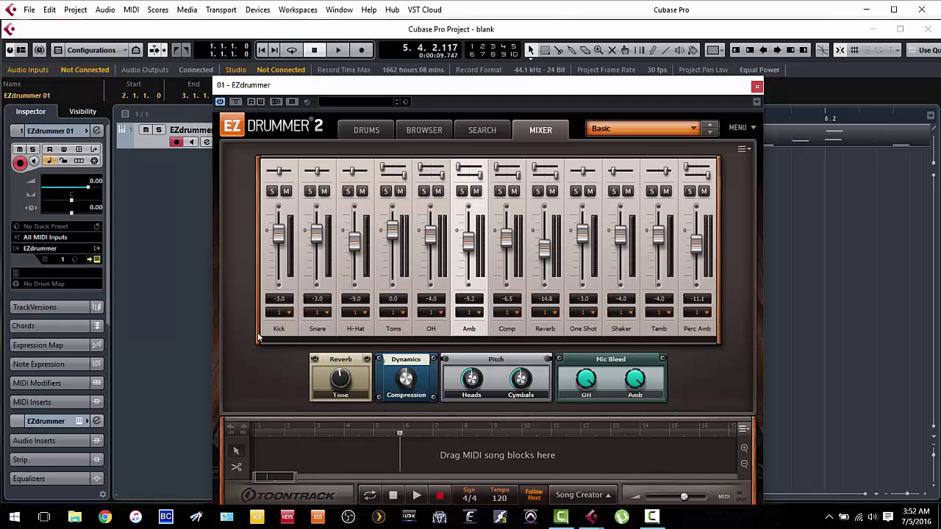
# Step: Check the Kick channel's output options and route the Snare channel to Output 2 in the EZdrummer mixer
pyautogui.click(289, 313)
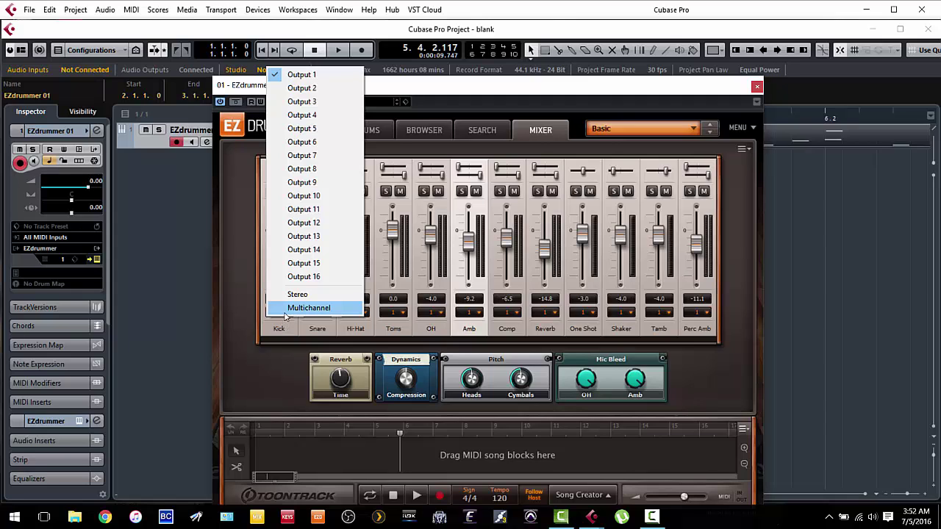
pyautogui.click(258, 66)
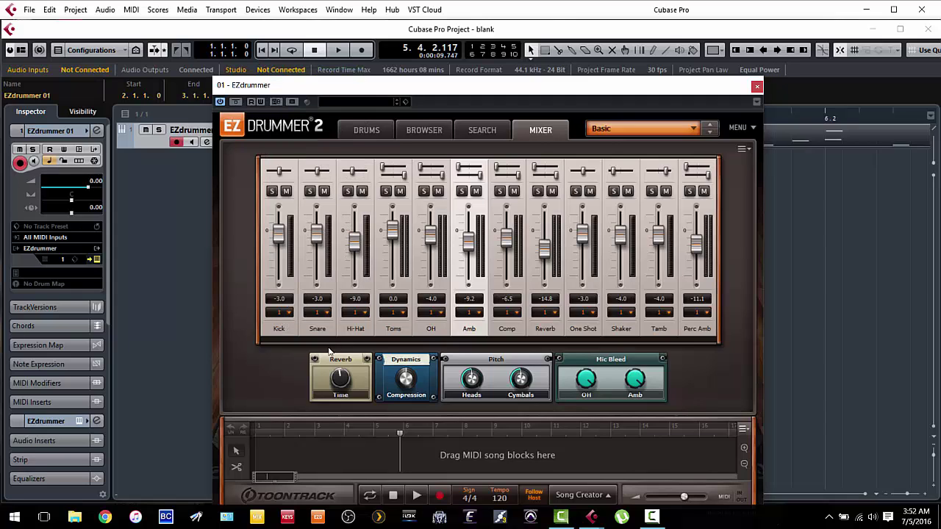
pyautogui.click(328, 314)
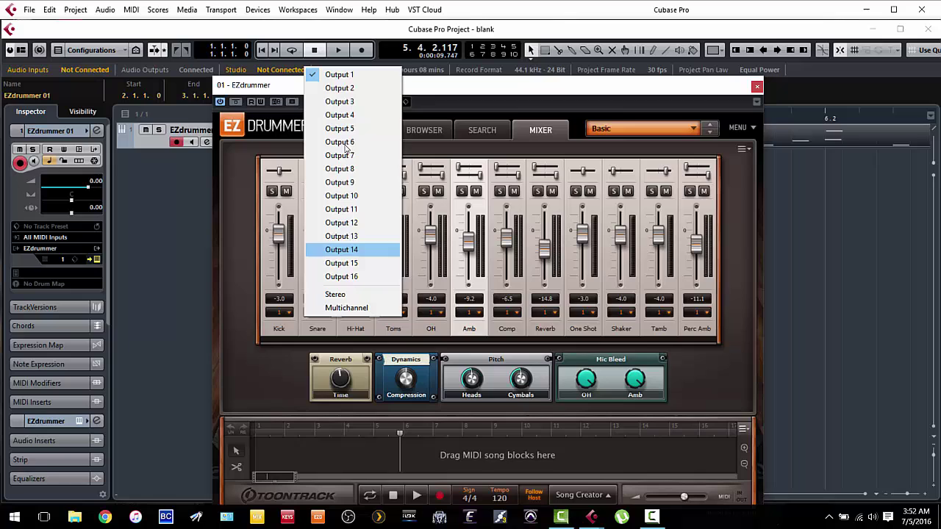
pyautogui.click(355, 87)
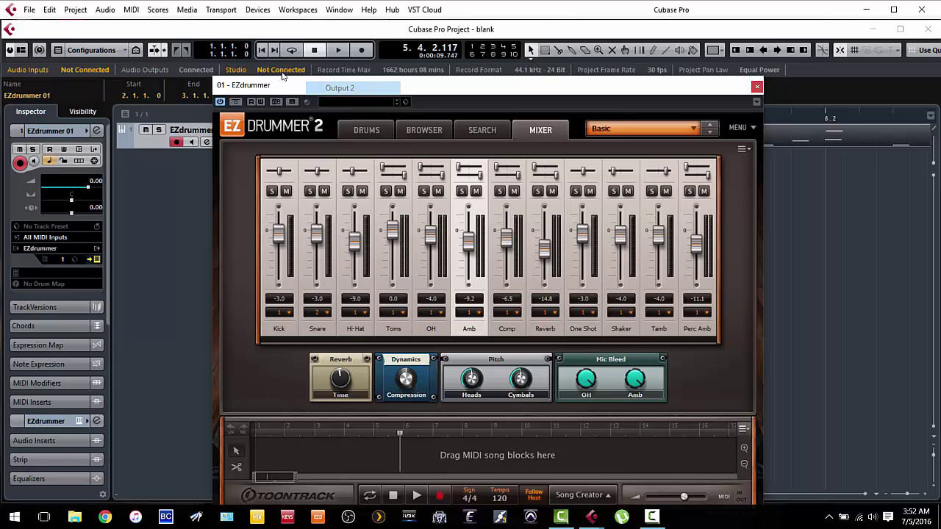
# Step: Route the Hi-Hat channel to Output 3, OH to Output 4 and Amb to Output 5 in the EZdrummer mixer, and close the instrument
pyautogui.click(366, 314)
pyautogui.click(405, 101)
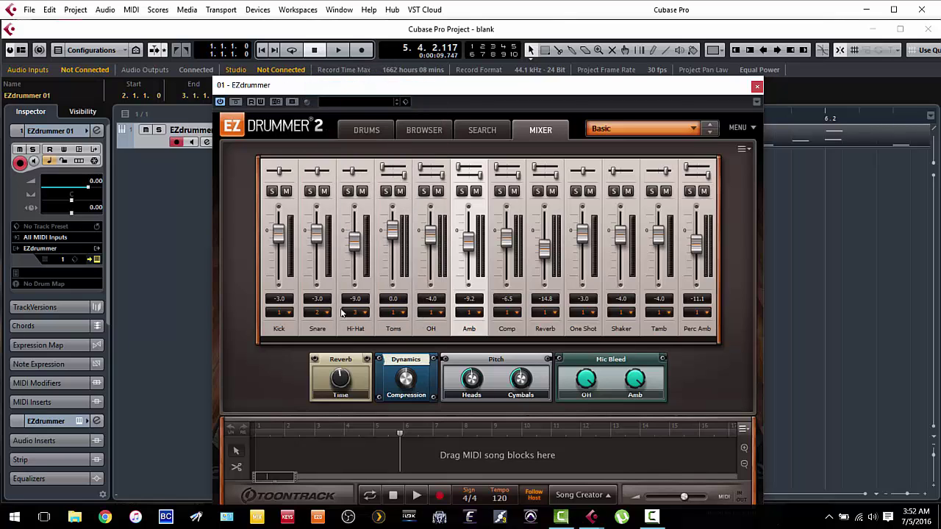
pyautogui.click(443, 316)
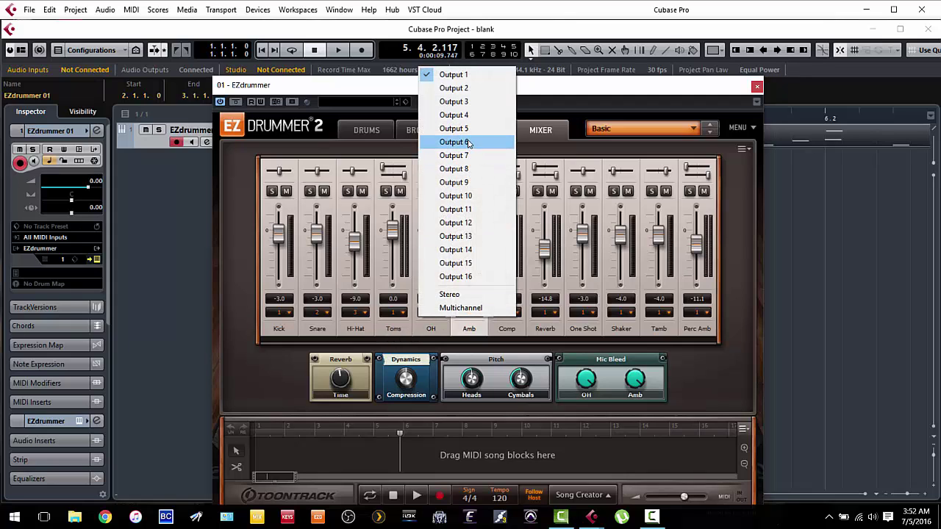
pyautogui.click(464, 118)
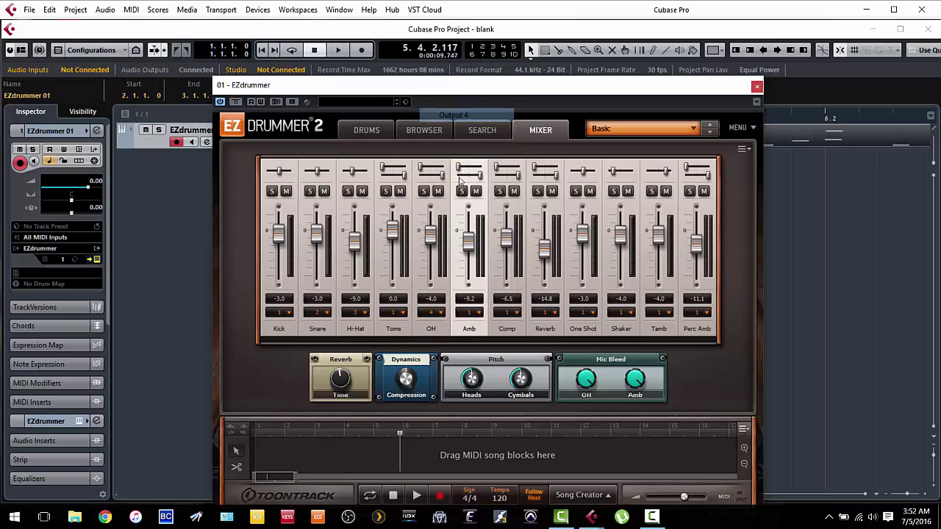
pyautogui.click(479, 312)
pyautogui.click(514, 130)
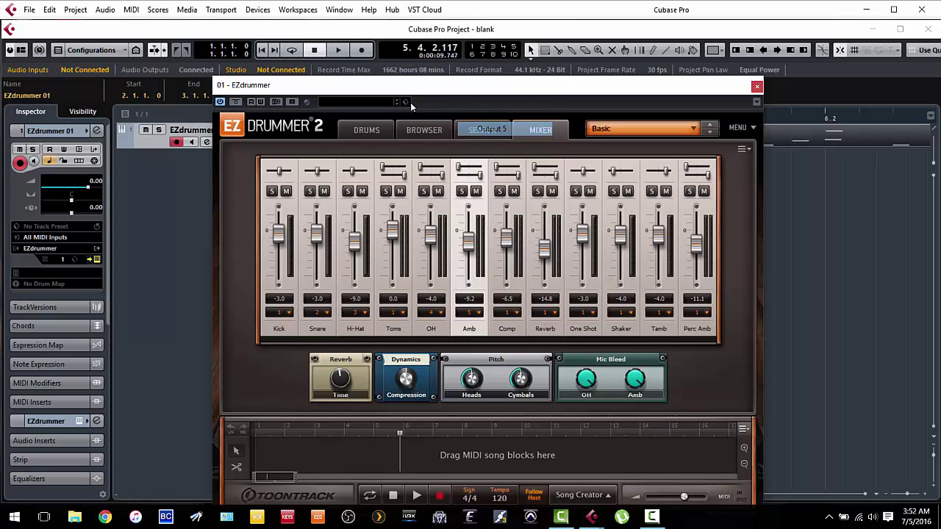
pyautogui.click(757, 88)
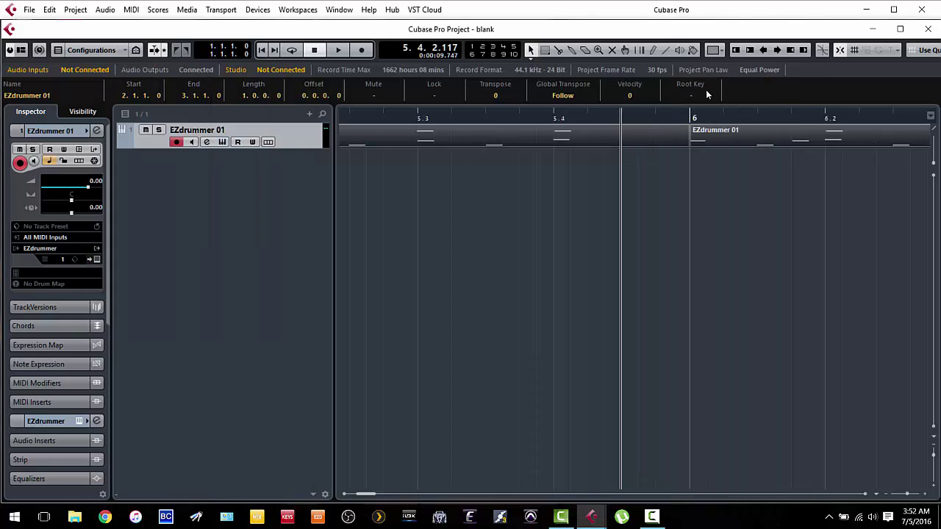
# Step: Activate the EZdrummer track's additional instrument outputs EZ2, EZ3, EZ4 and EZ5 [Stereo]
pyautogui.click(96, 250)
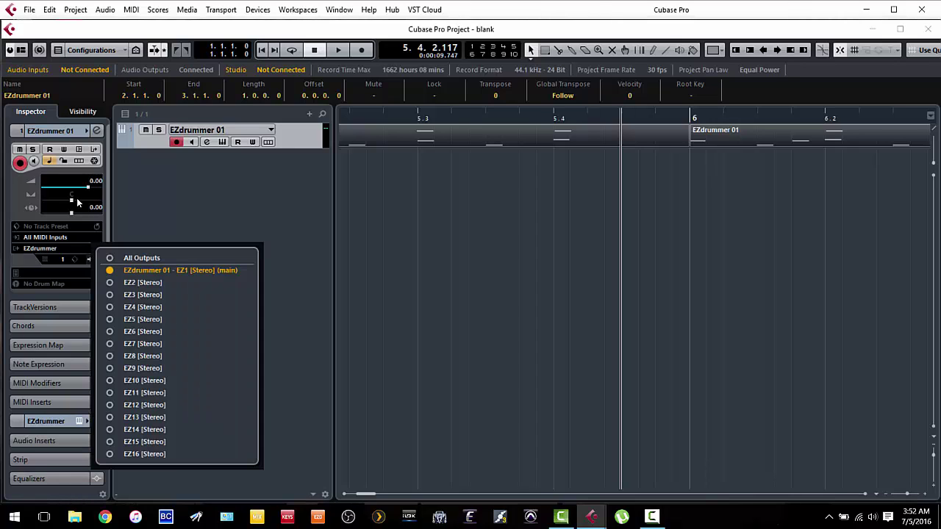
pyautogui.click(110, 283)
pyautogui.click(109, 295)
pyautogui.click(111, 307)
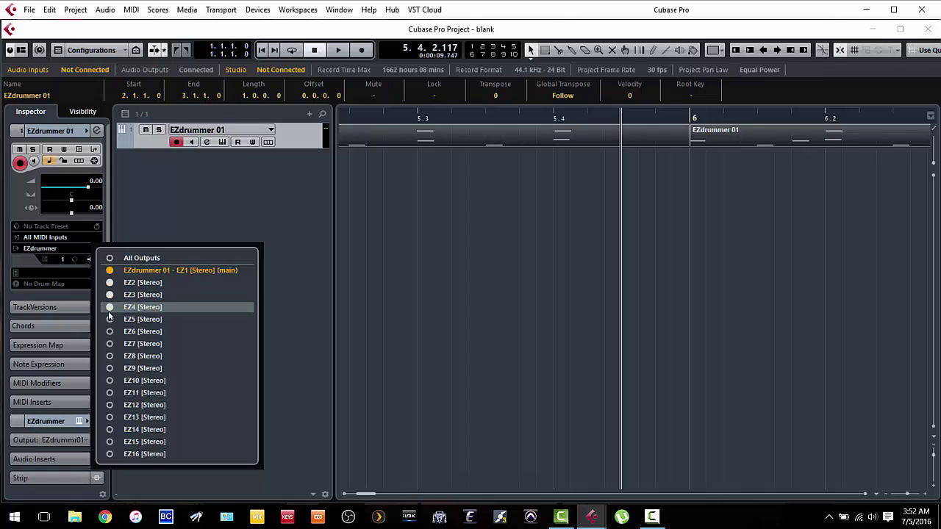
pyautogui.click(113, 319)
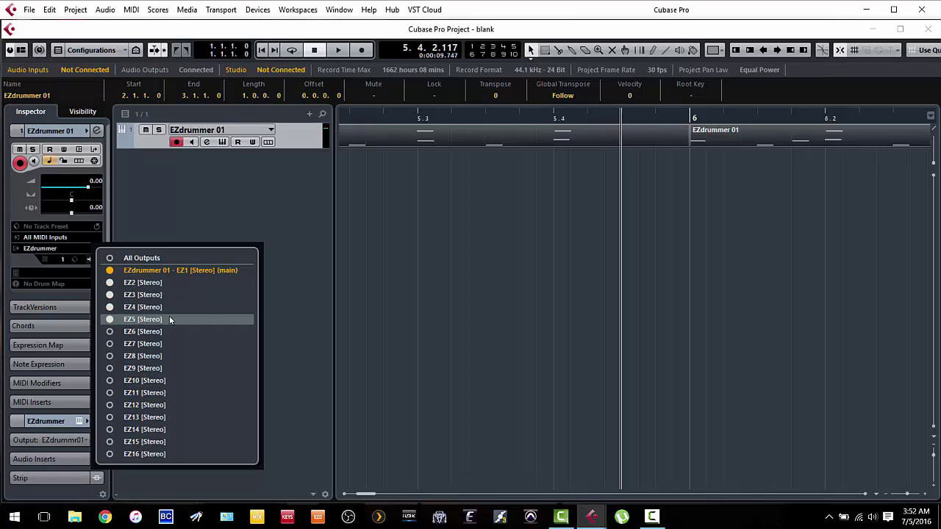
pyautogui.click(279, 232)
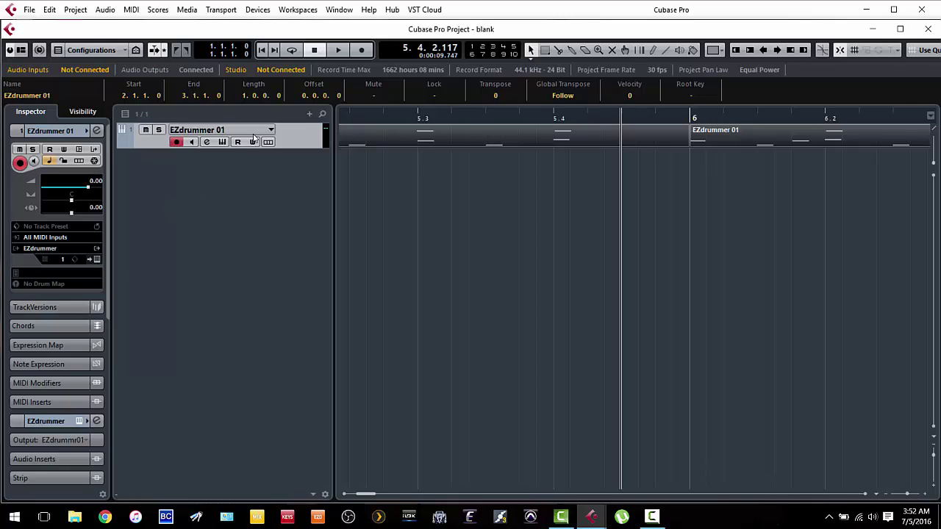
# Step: Play a short stretch of the drum groove and return the cursor to the project start
pyautogui.click(339, 50)
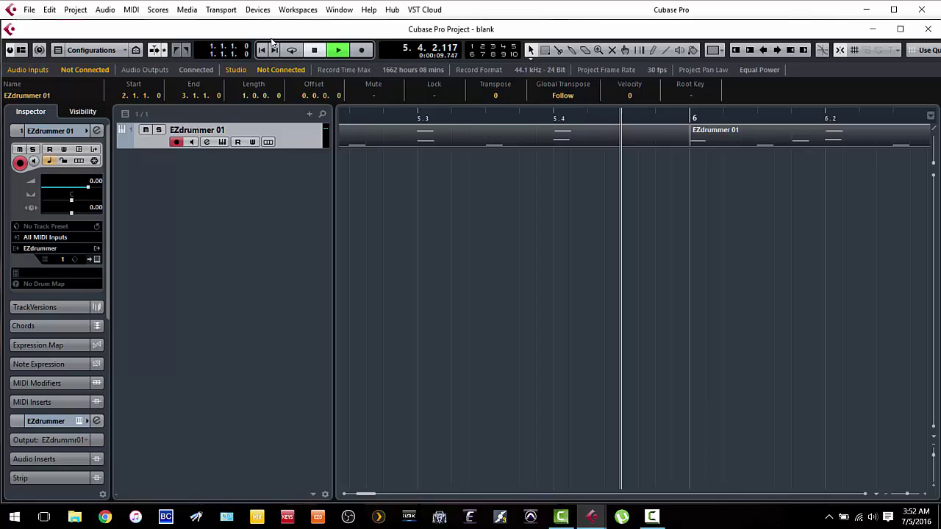
pyautogui.click(315, 50)
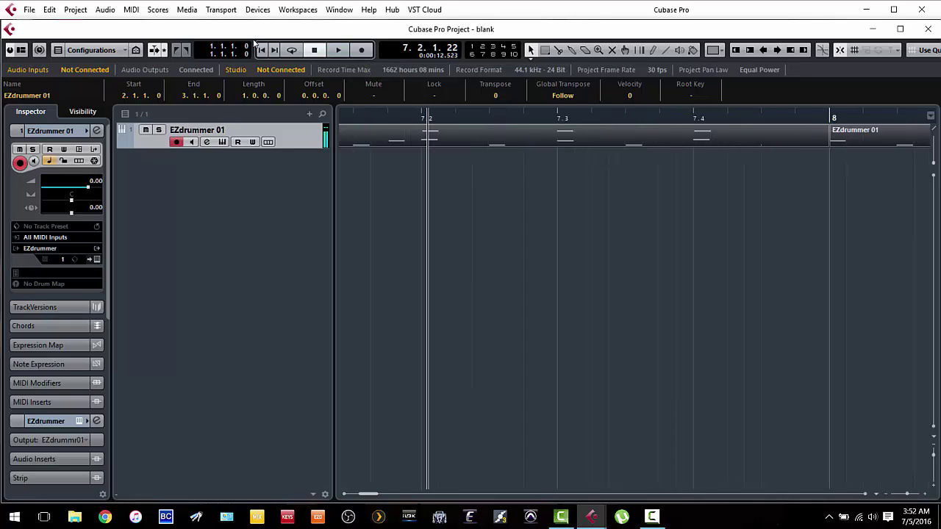
pyautogui.click(261, 49)
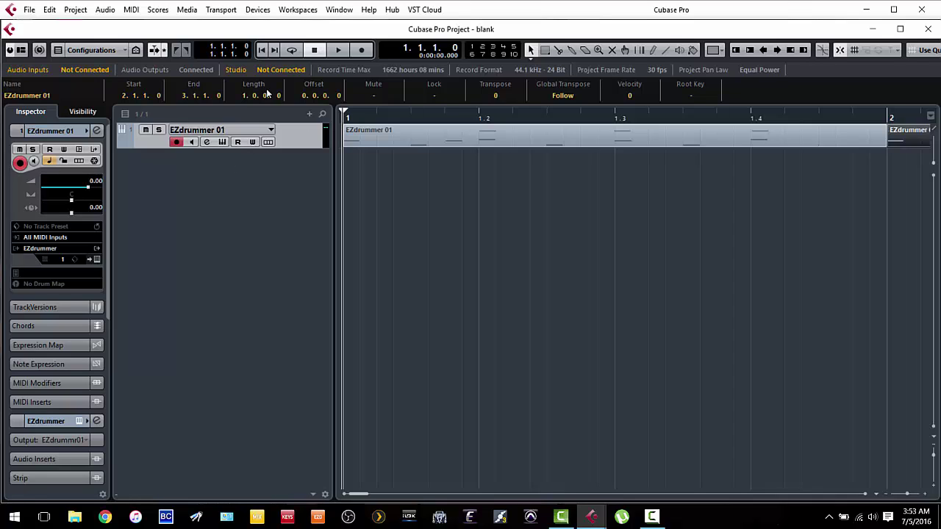
# Step: Add three mono output buses in VST Connections, with names starting at Buss 1
pyautogui.click(258, 10)
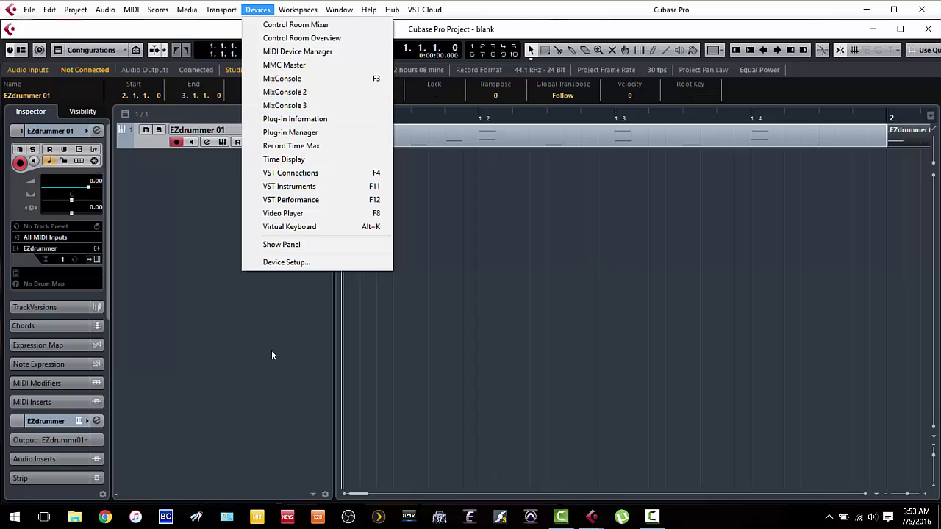
pyautogui.click(312, 177)
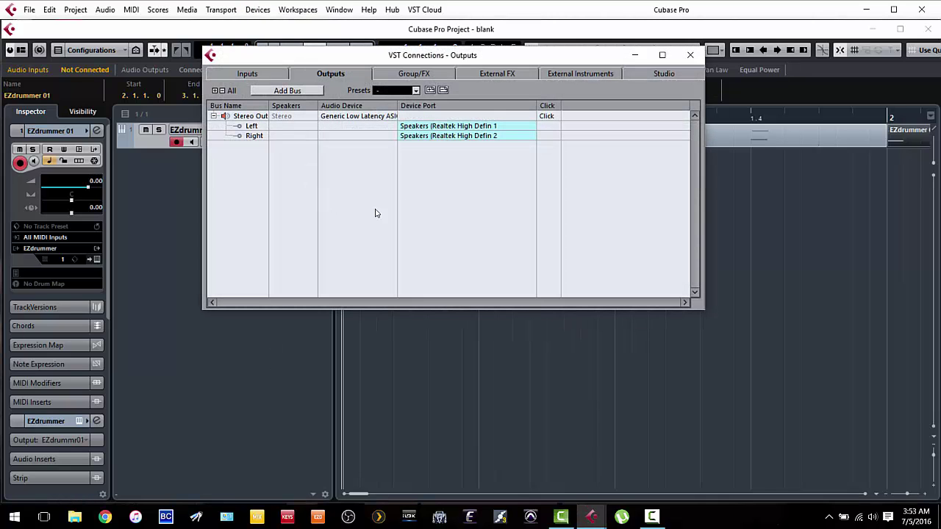
pyautogui.click(286, 90)
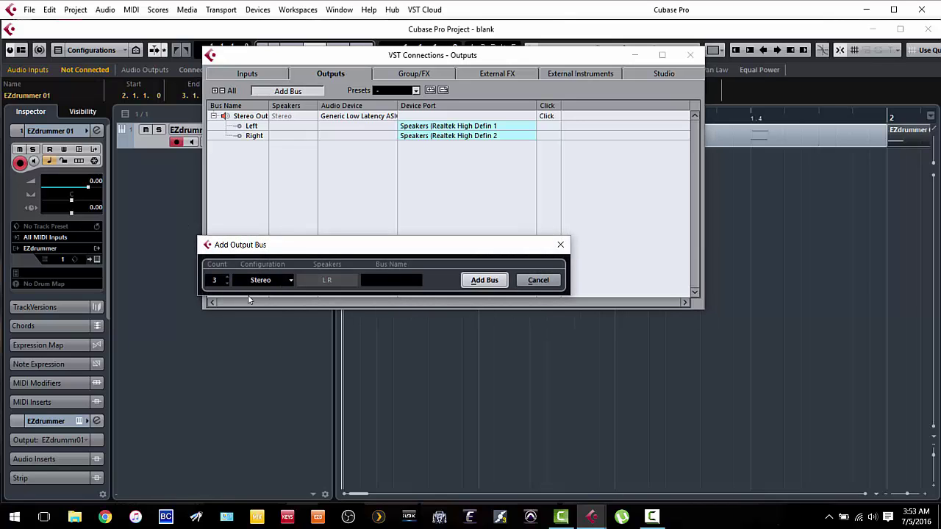
pyautogui.click(288, 282)
pyautogui.click(276, 298)
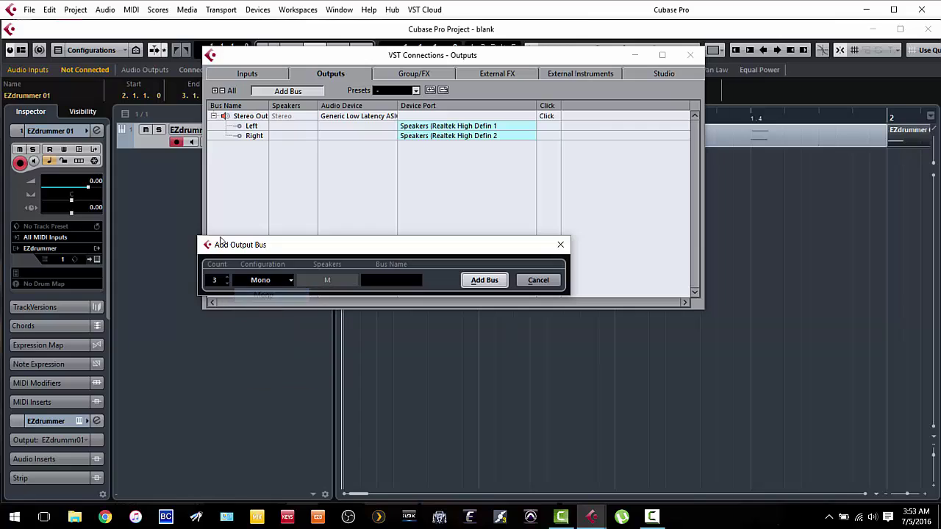
pyautogui.write('Bu')
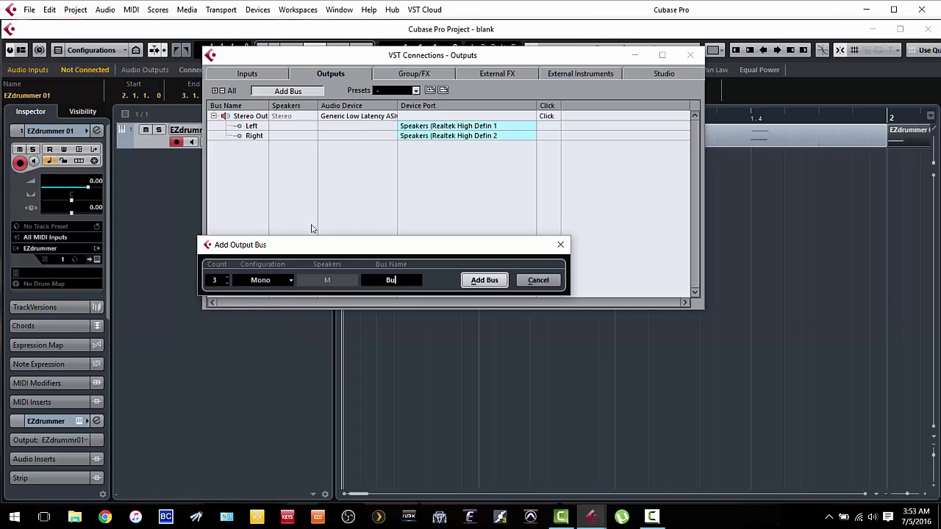
pyautogui.write('ss 1')
pyautogui.click(494, 281)
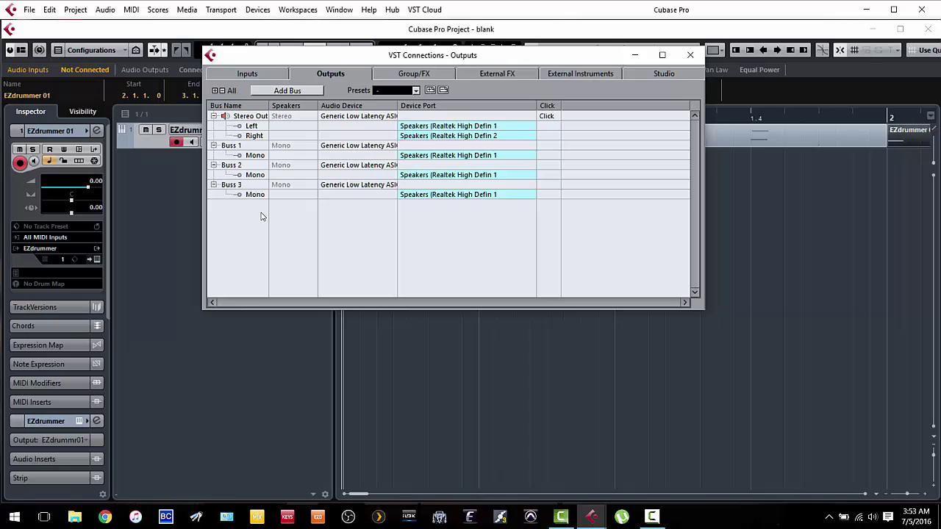
# Step: Add two stereo output buses, with names starting at Buss 4
pyautogui.click(287, 91)
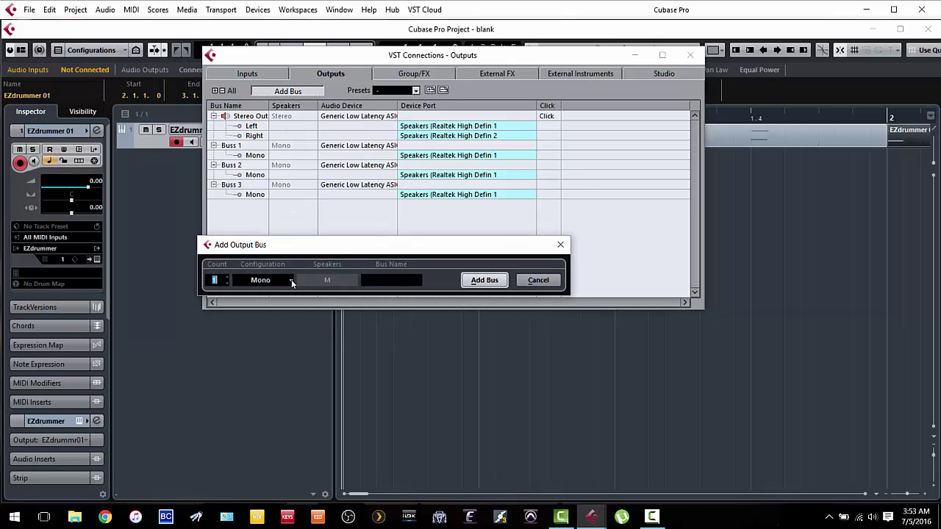
pyautogui.click(291, 280)
pyautogui.click(262, 306)
pyautogui.write('Buss 4')
pyautogui.click(474, 282)
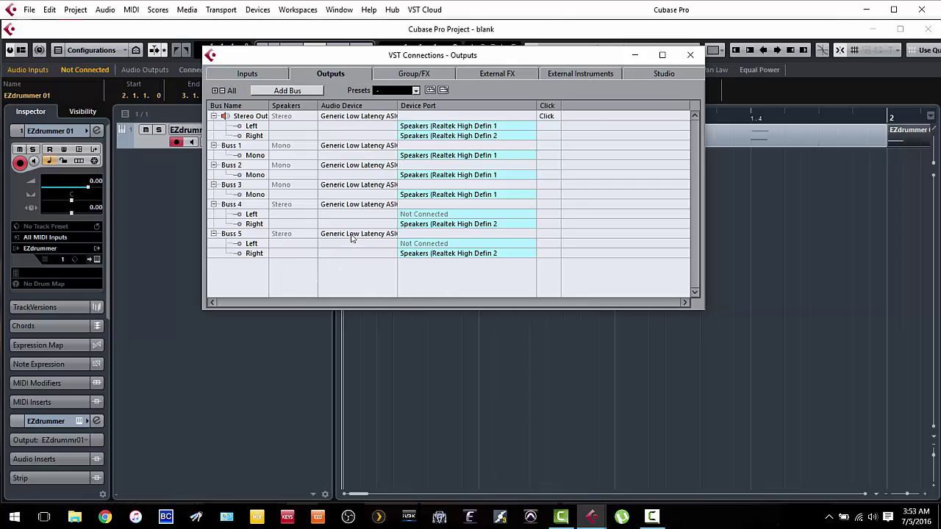
# Step: Set the audio device of the stereo buses Buss 5 and Buss 4 to Not Connected
pyautogui.rightClick(351, 234)
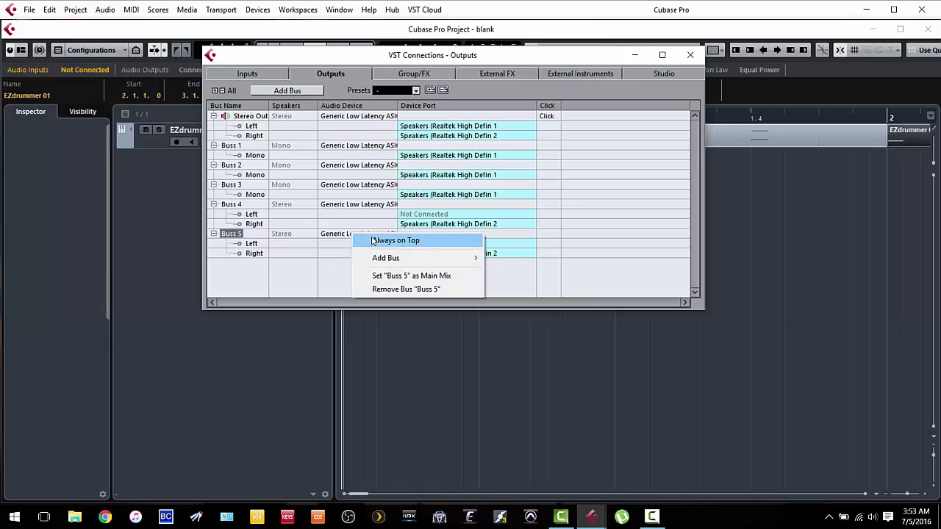
pyautogui.click(346, 269)
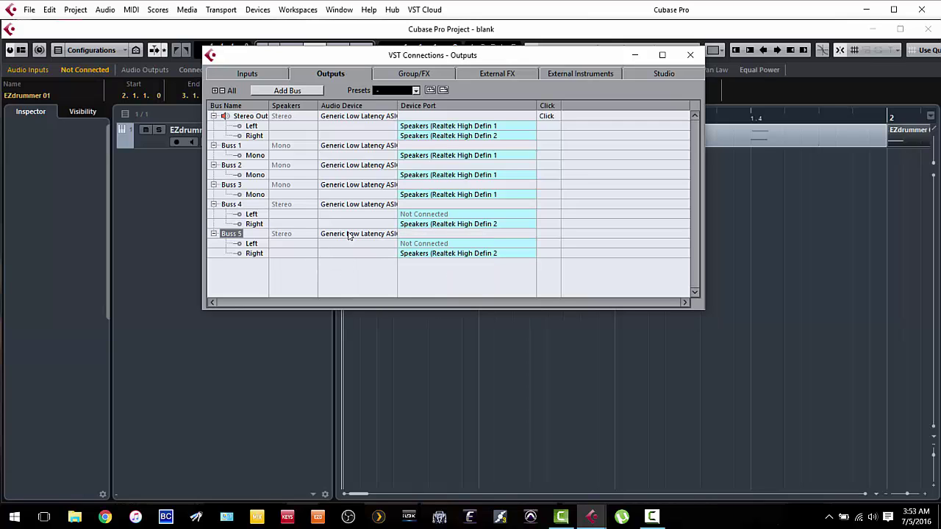
pyautogui.click(349, 234)
pyautogui.click(351, 247)
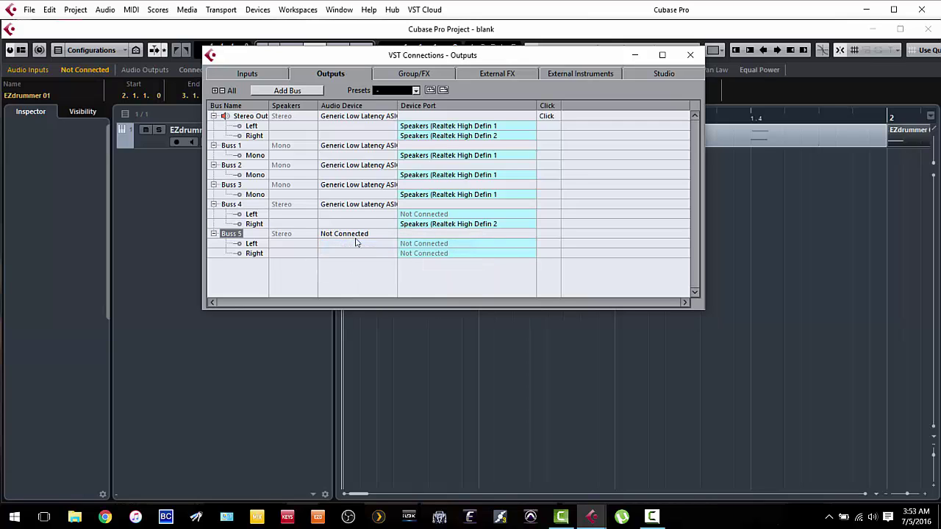
pyautogui.click(353, 205)
pyautogui.click(364, 216)
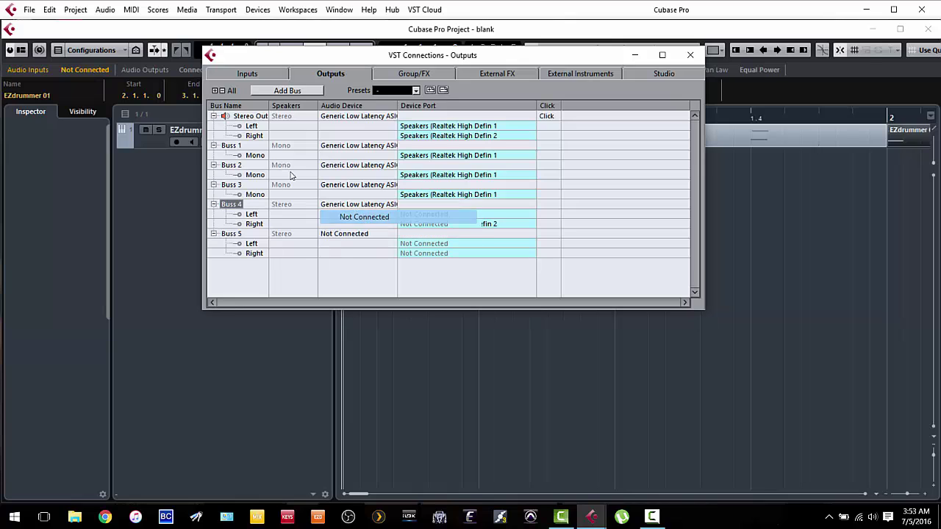
# Step: Set the audio device of the mono buses Buss 3, Buss 2 and Buss 1 to Not Connected, and close VST Connections
pyautogui.click(351, 185)
pyautogui.click(364, 197)
pyautogui.click(358, 166)
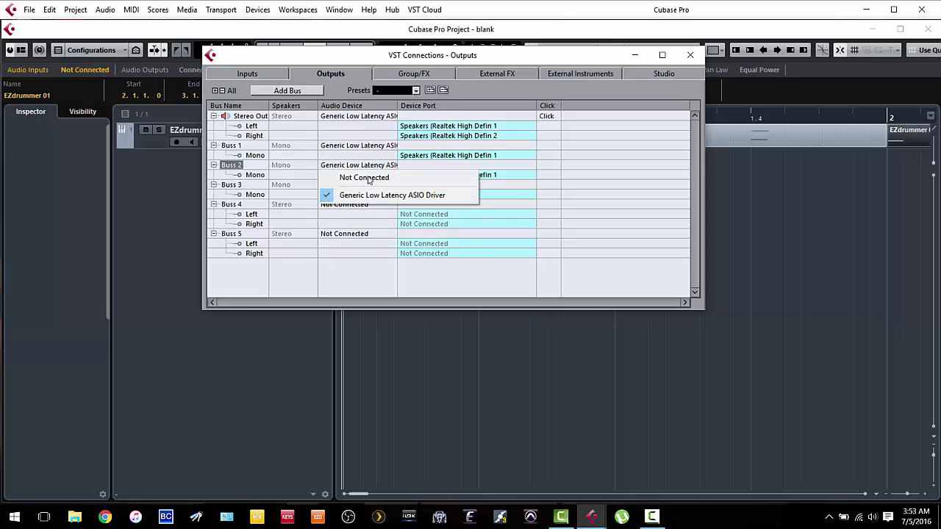
pyautogui.click(362, 176)
pyautogui.click(359, 150)
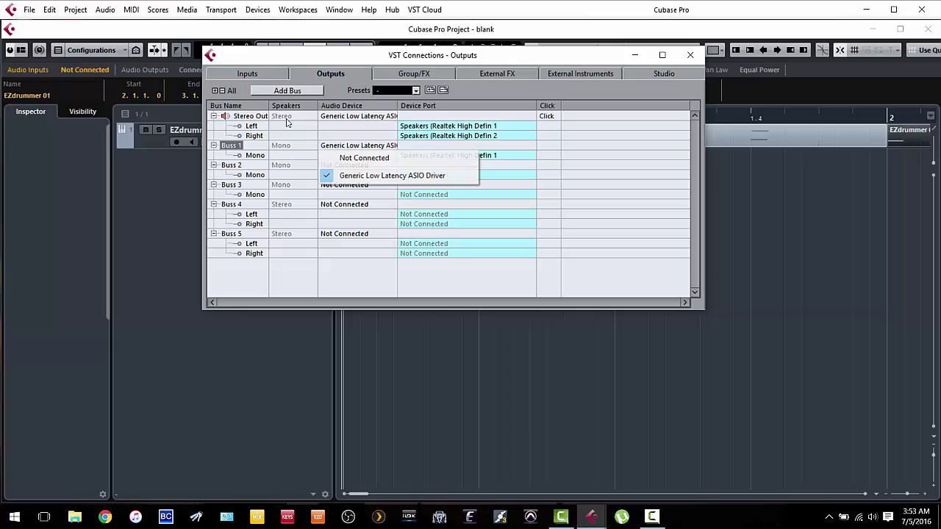
pyautogui.click(360, 157)
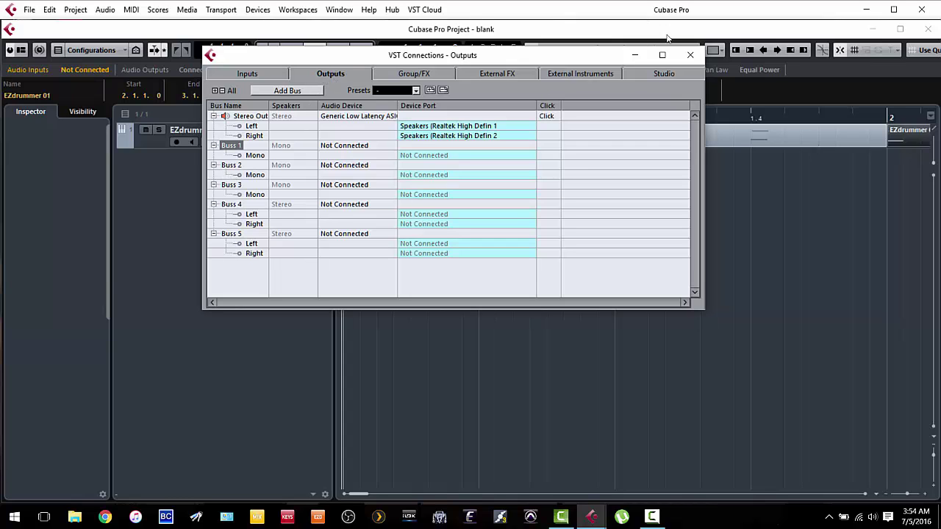
pyautogui.click(691, 55)
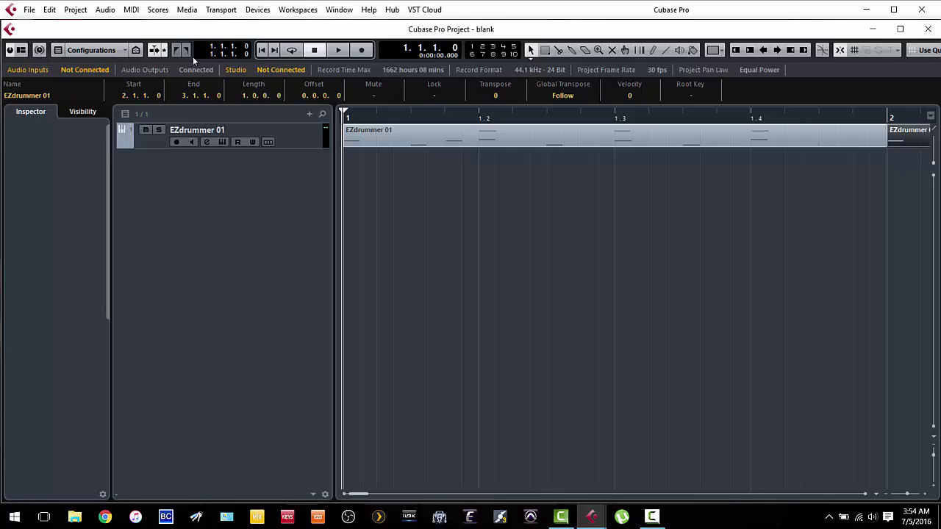
# Step: Review the EZ output channels and the new buses in the MixConsole, and return to the EZdrummer 01 track
pyautogui.press('F3')
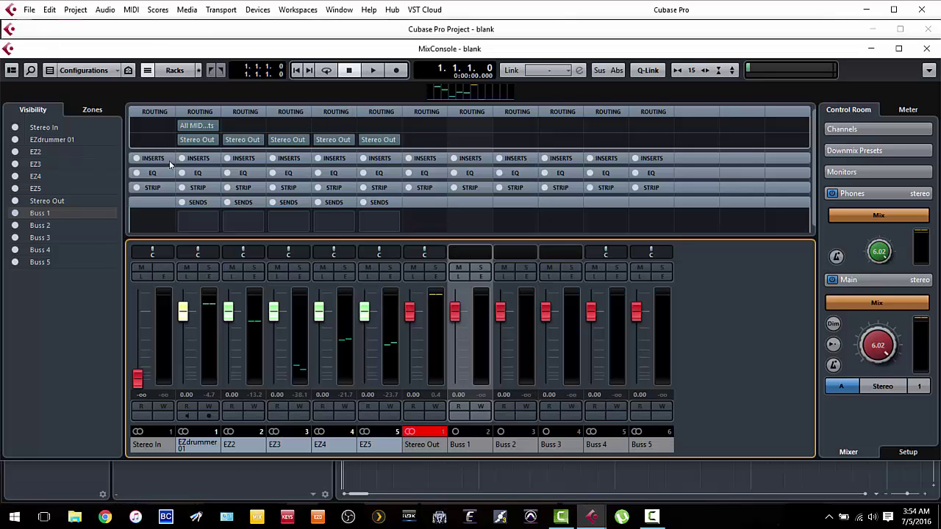
pyautogui.press('F3')
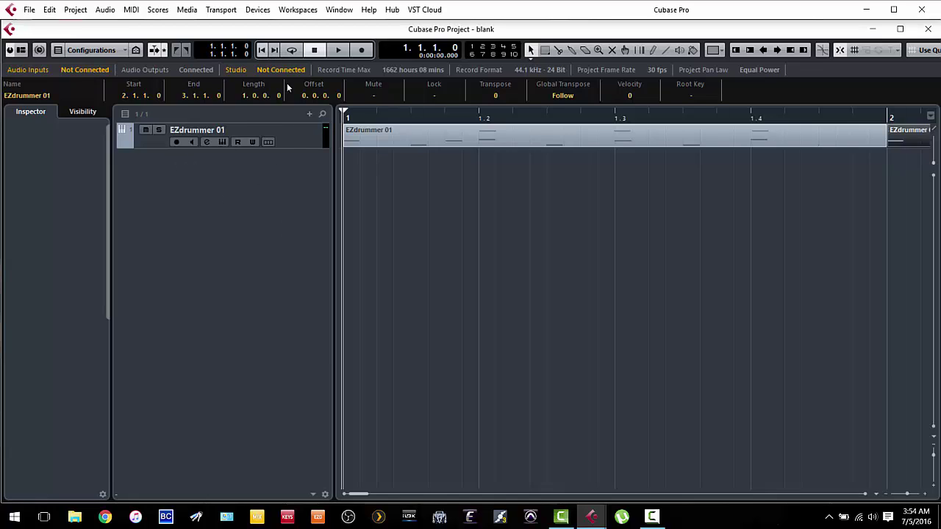
pyautogui.click(285, 137)
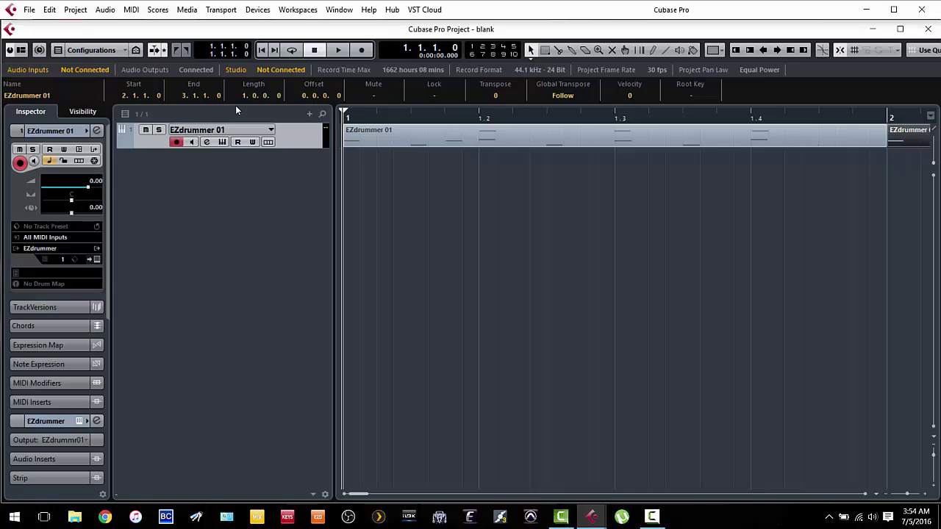
# Step: Add three mono audio tracks to the project, with names starting at Audio 1 and output routed to Stereo Out
pyautogui.rightClick(295, 132)
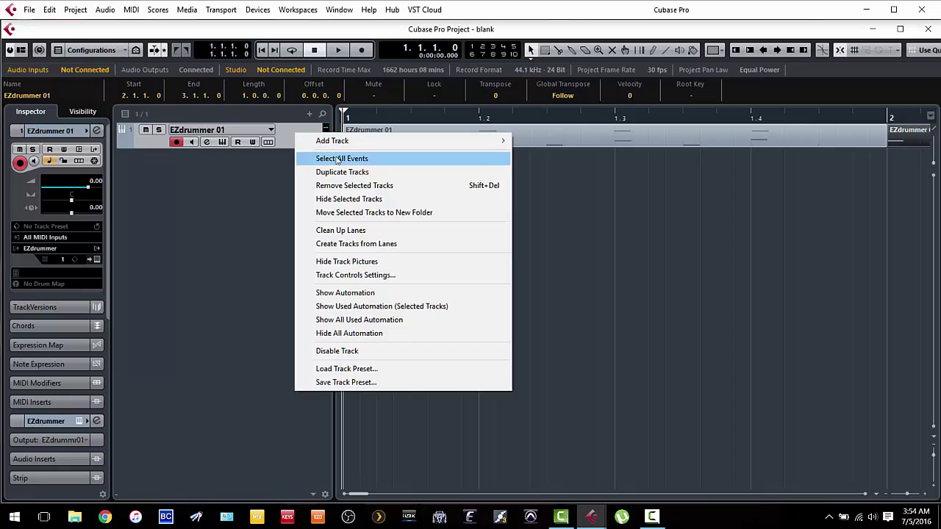
pyautogui.moveTo(346, 141)
pyautogui.click(547, 141)
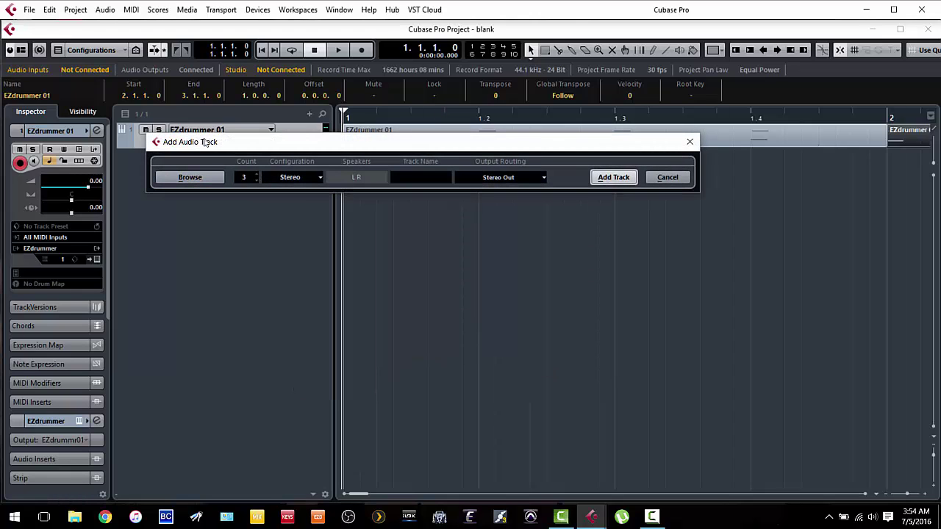
pyautogui.click(255, 176)
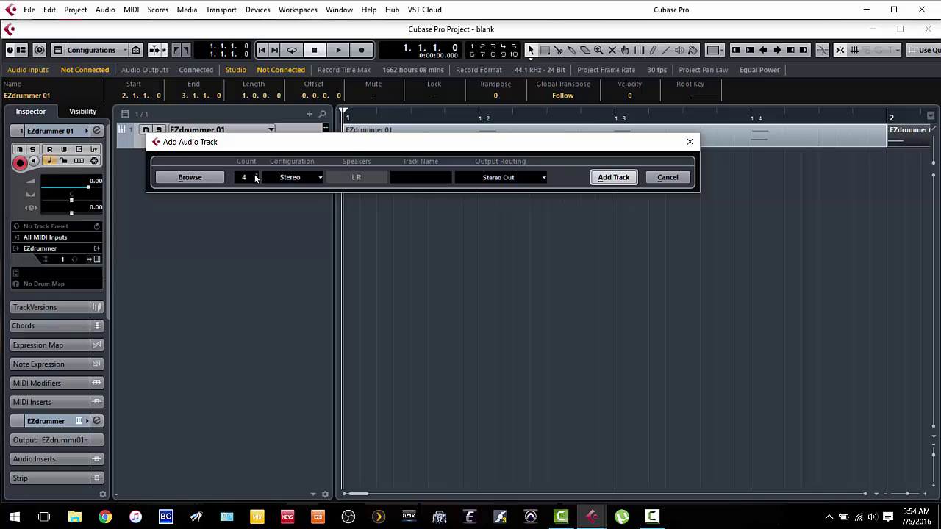
pyautogui.click(298, 180)
pyautogui.click(294, 193)
pyautogui.click(426, 178)
pyautogui.write('Audio 1')
pyautogui.click(626, 177)
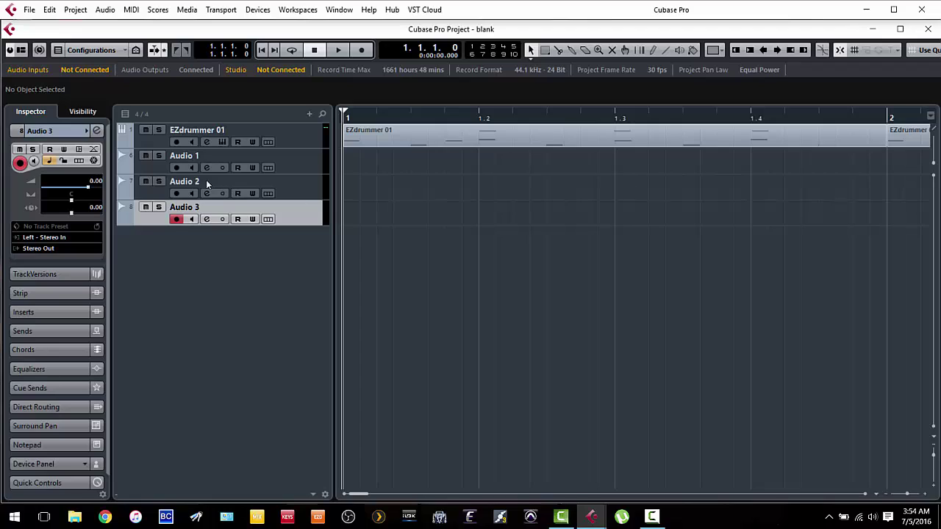
# Step: Rename the audio tracks Audio 1, Audio 2 and Audio 3 as Kick, Snare and HH
pyautogui.click(236, 160)
pyautogui.doubleClick(223, 157)
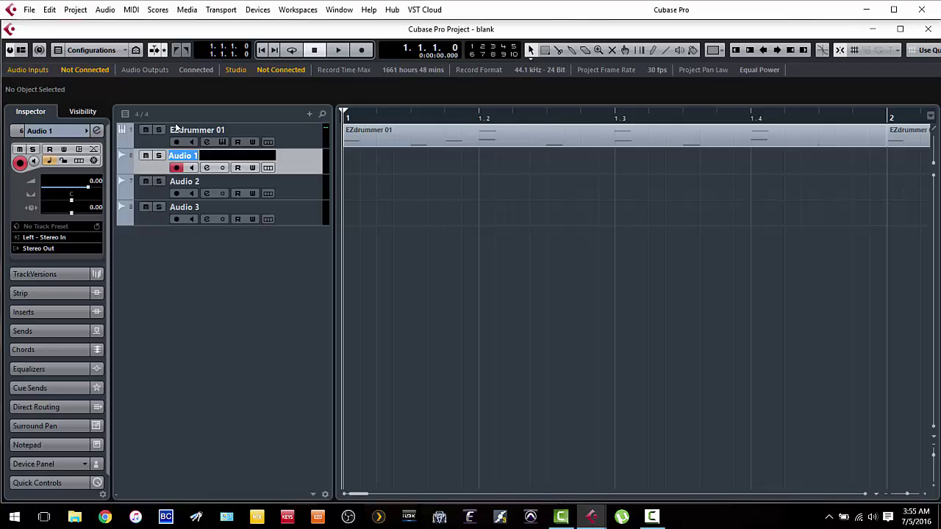
pyautogui.write('Kick')
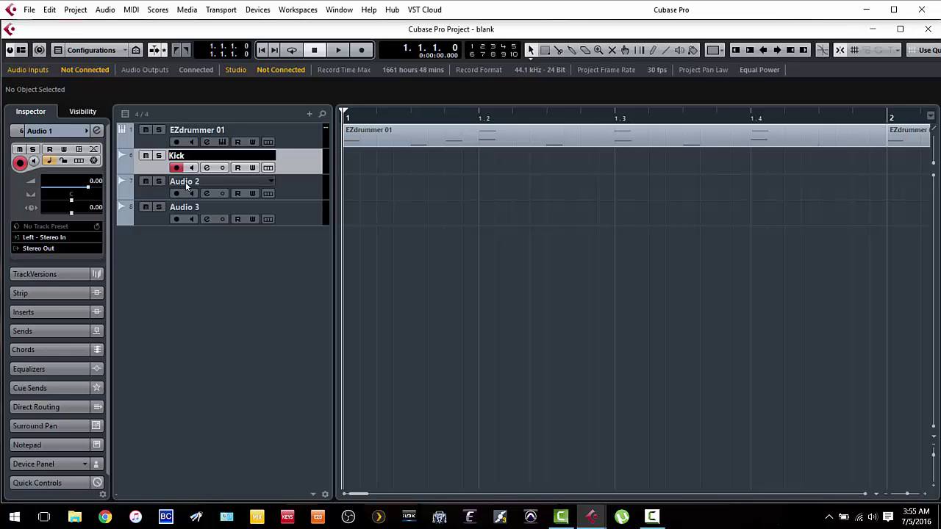
pyautogui.click(264, 180)
pyautogui.doubleClick(271, 180)
pyautogui.write('Snare')
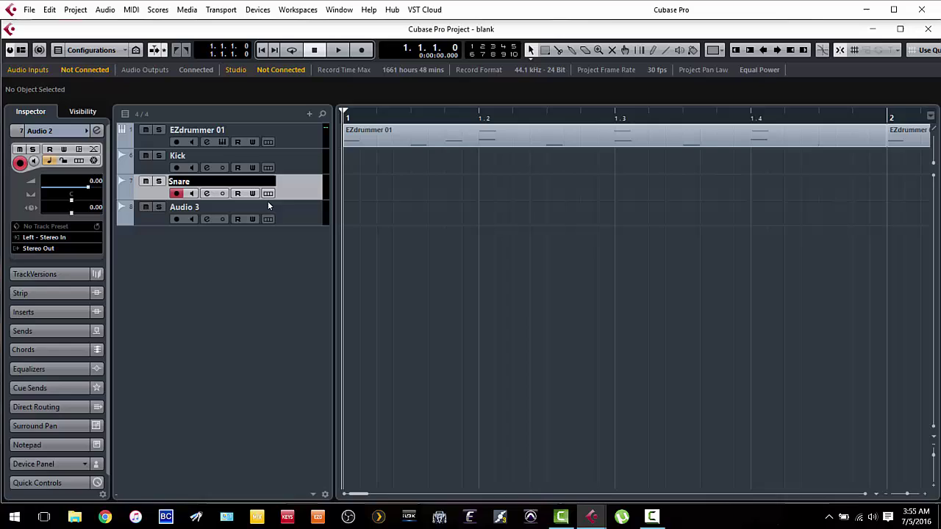
pyautogui.press('Return')
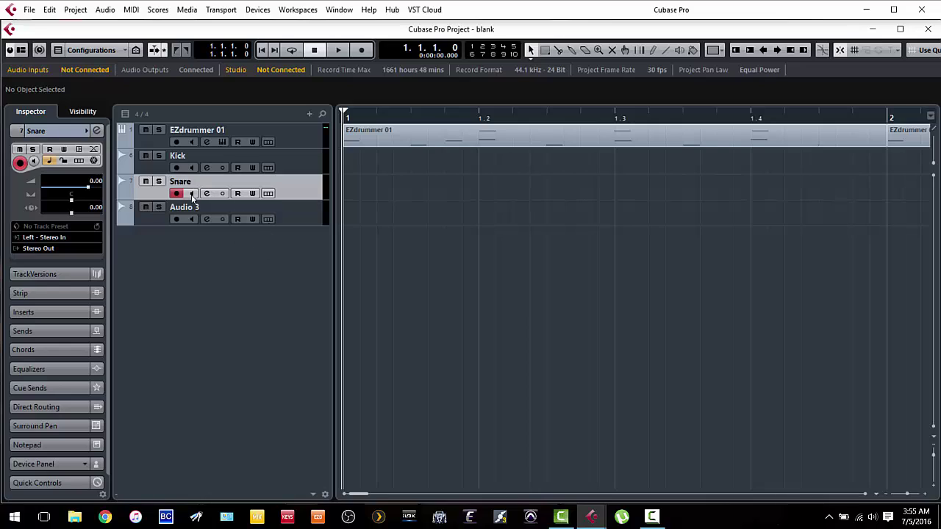
pyautogui.doubleClick(213, 208)
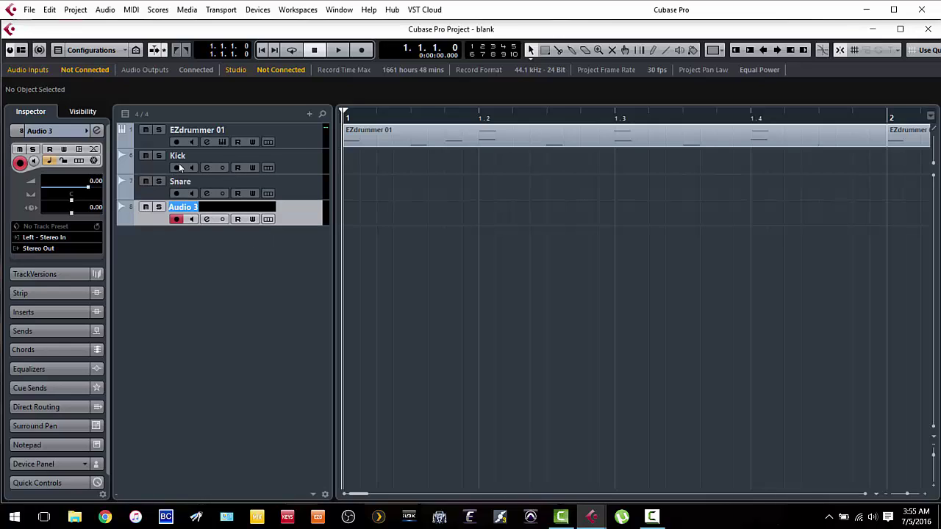
pyautogui.write('HH')
pyautogui.press('Return')
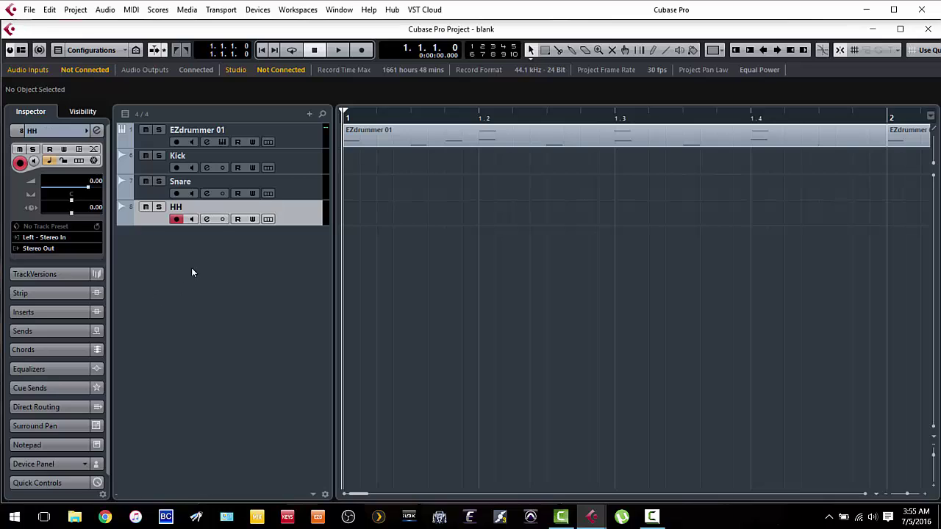
# Step: Add two stereo audio tracks below HH with the track name Overhead and output routed to Stereo Out
pyautogui.rightClick(287, 220)
pyautogui.moveTo(341, 217)
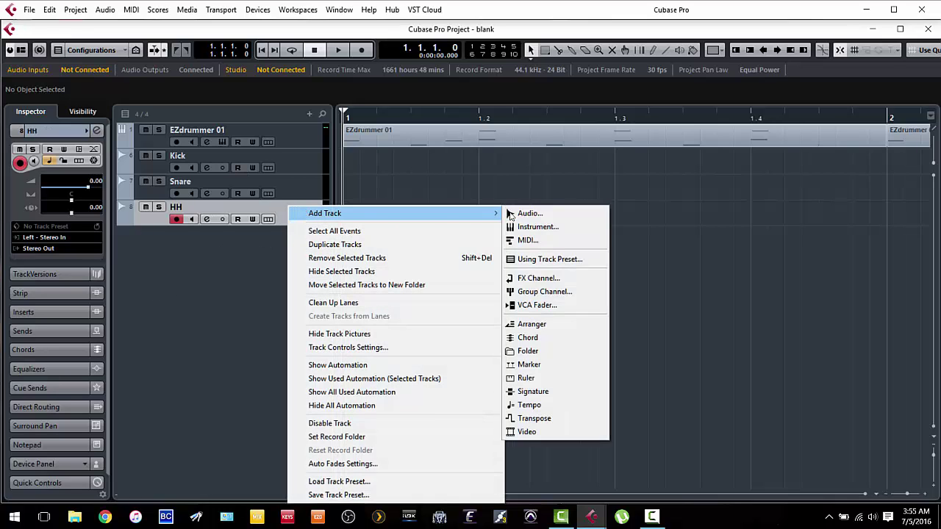
pyautogui.click(511, 215)
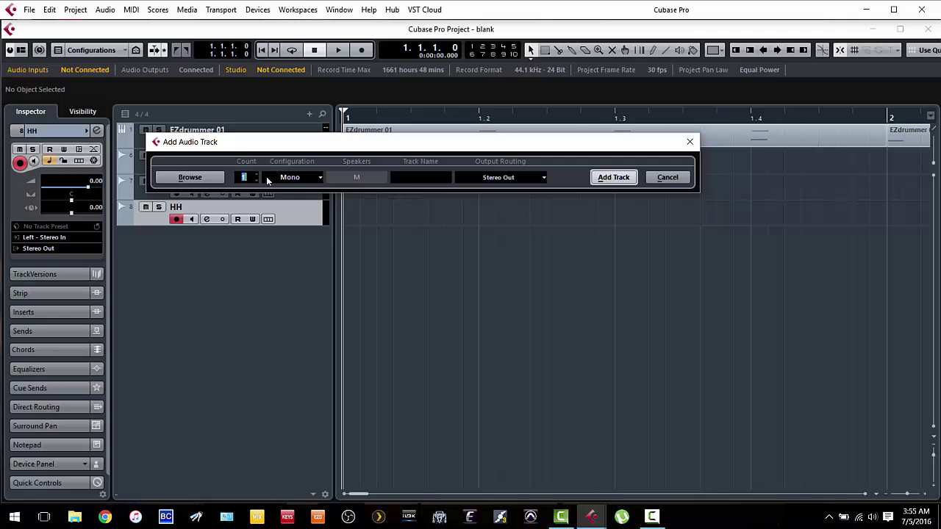
pyautogui.click(316, 179)
pyautogui.click(288, 204)
pyautogui.click(438, 177)
pyautogui.write('Overhead')
pyautogui.click(613, 177)
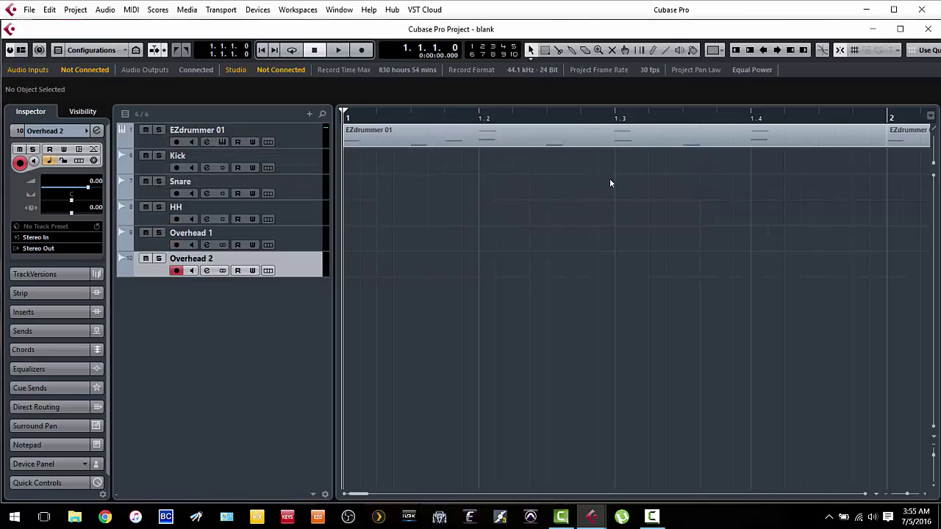
# Step: Rename the track Overhead 2 as Ambient and Overhead 1 as Overhead, and select the Kick track
pyautogui.doubleClick(215, 259)
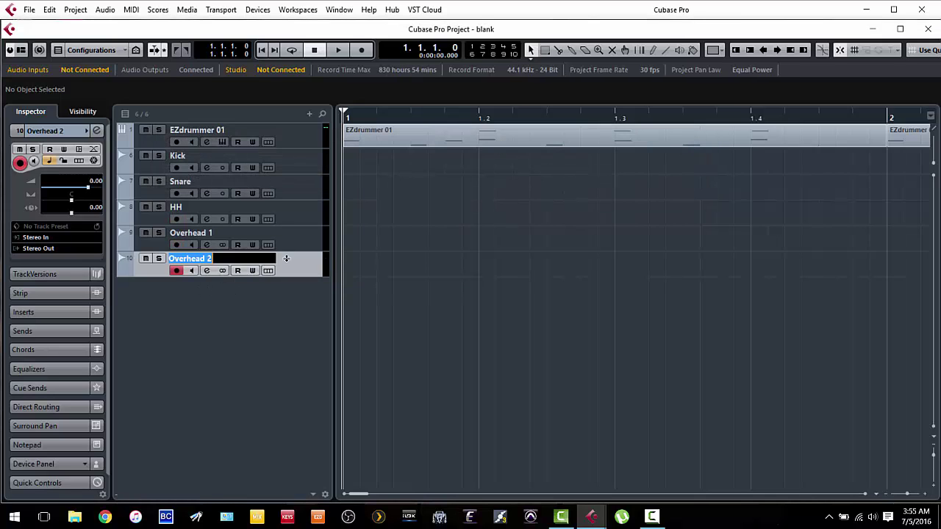
pyautogui.press('BackSpace')
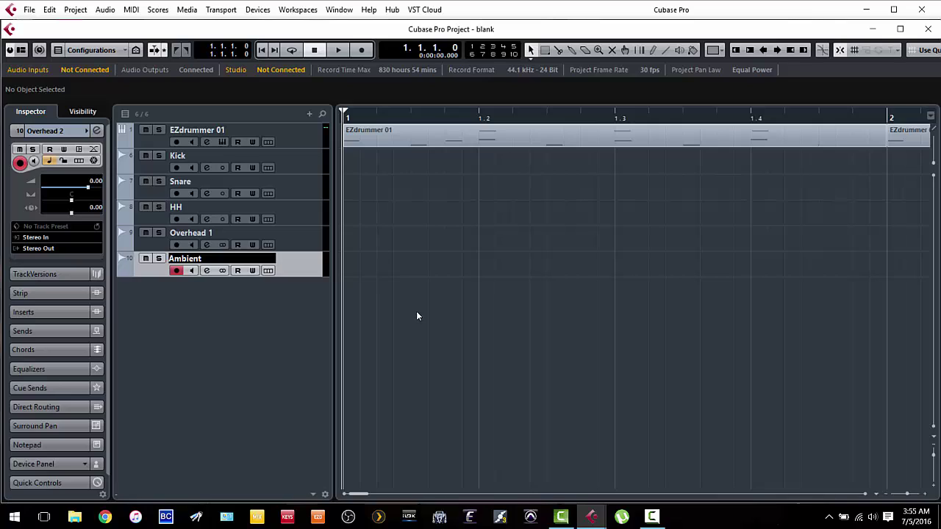
pyautogui.press('Return')
pyautogui.doubleClick(220, 234)
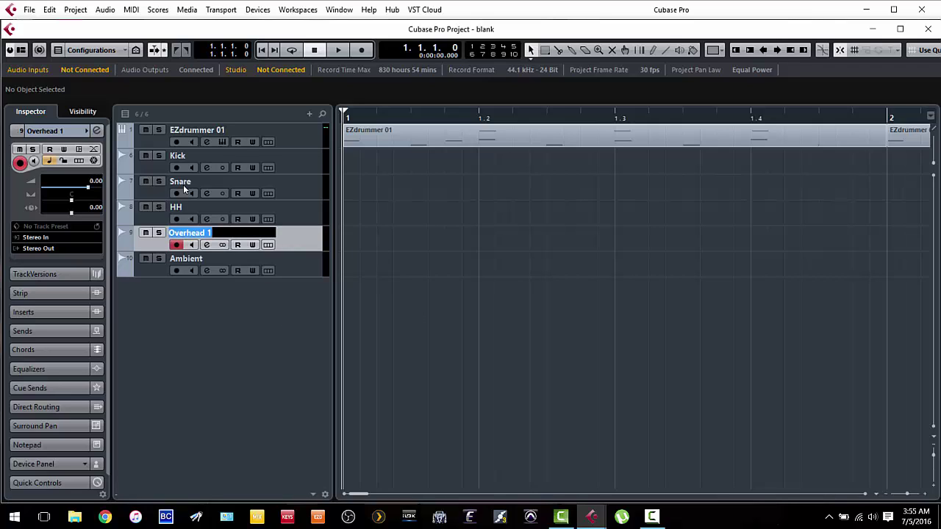
pyautogui.press('End')
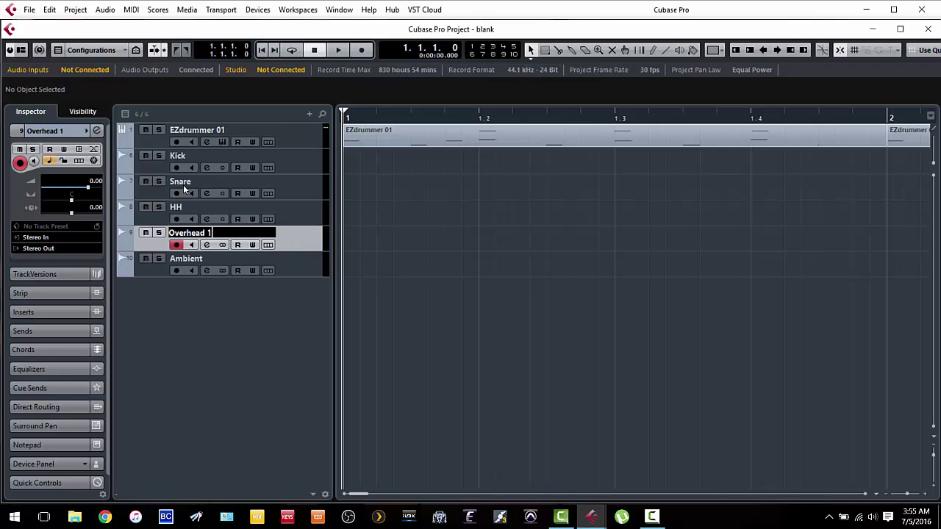
pyautogui.press('BackSpace')
pyautogui.press('BackSpace')
pyautogui.press('Return')
pyautogui.click(302, 272)
pyautogui.click(297, 243)
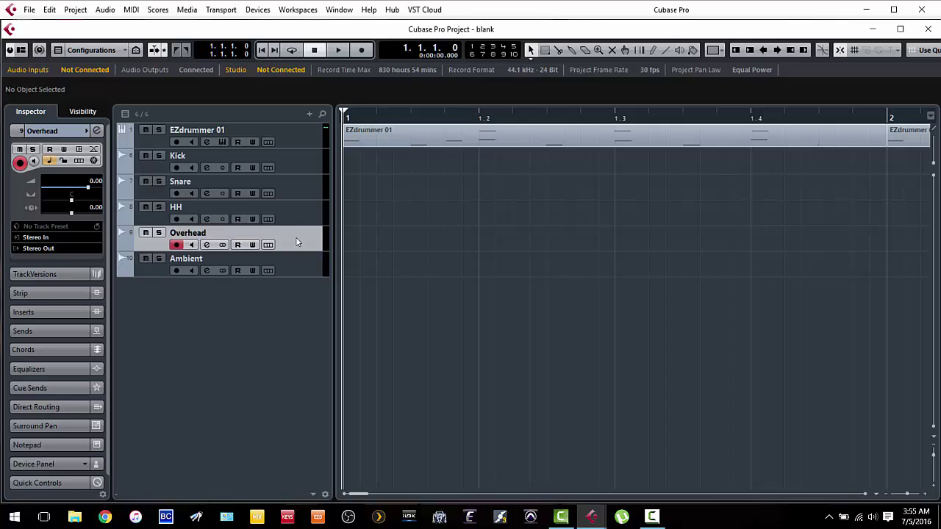
pyautogui.click(296, 266)
pyautogui.click(254, 158)
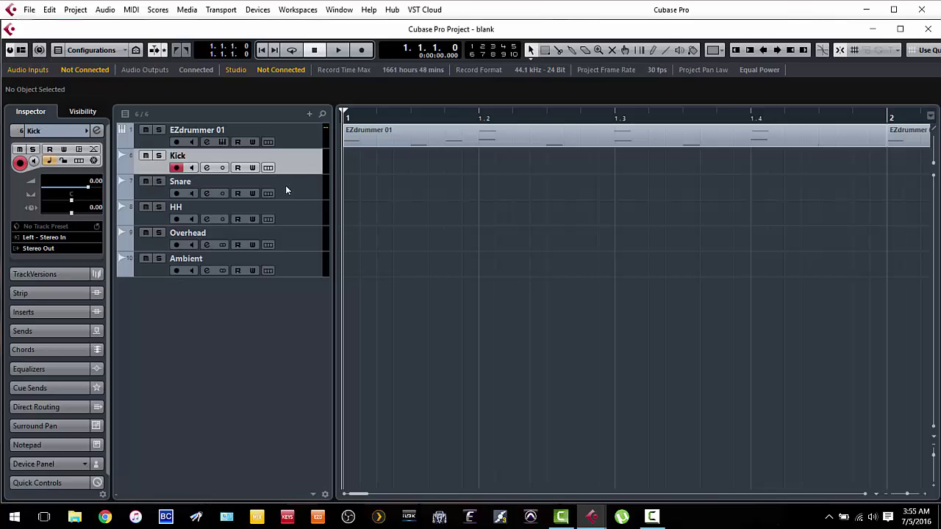
# Step: Open the MixConsole and add sends from EZdrummer 01 to Buss 1, EZ2 to Buss 2 and EZ3 to Buss 3
pyautogui.rightClick(177, 42)
pyautogui.press('F3')
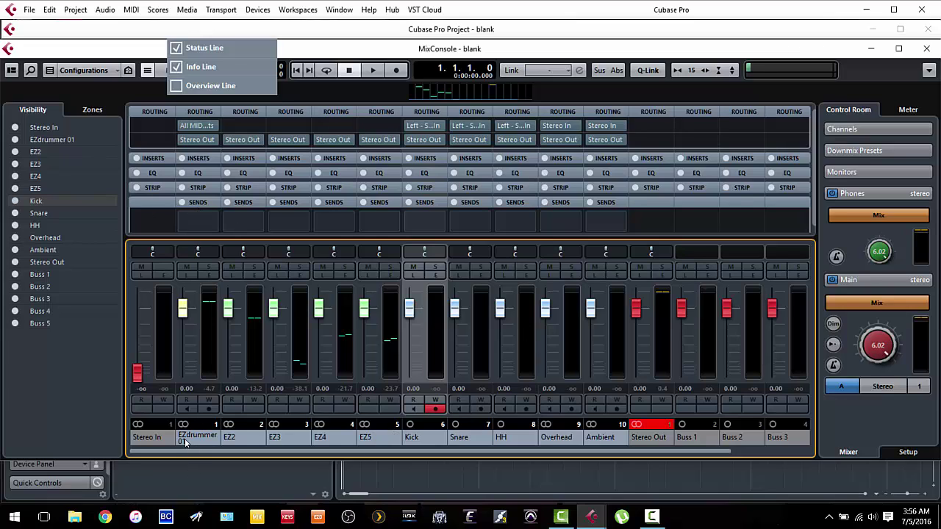
pyautogui.click(208, 209)
pyautogui.click(210, 220)
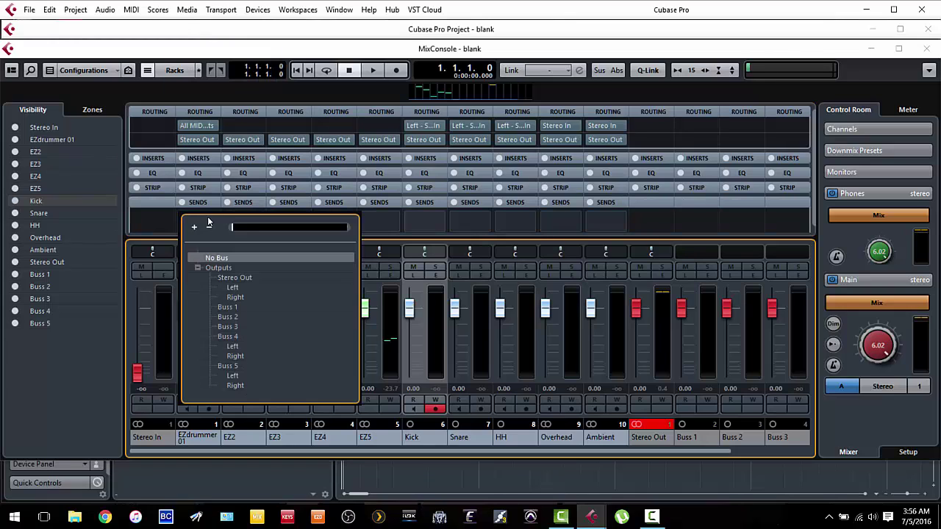
pyautogui.click(227, 307)
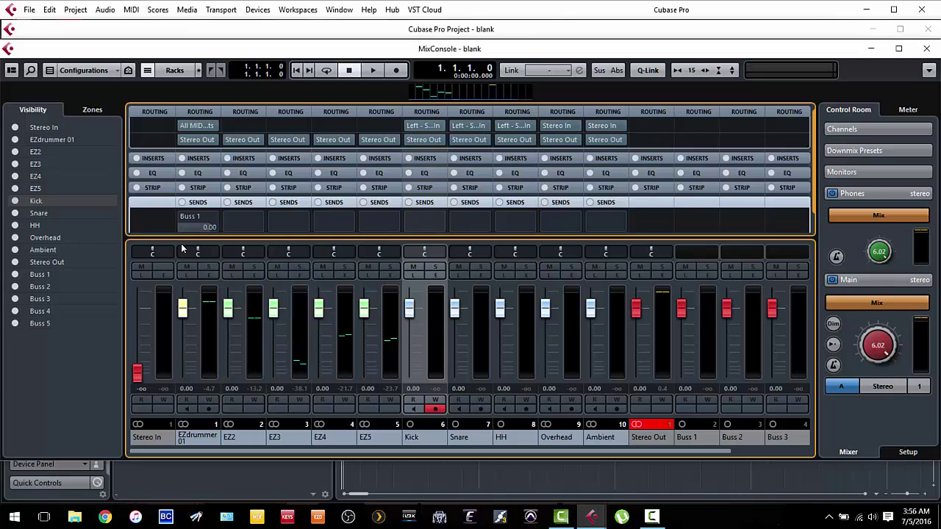
pyautogui.click(258, 224)
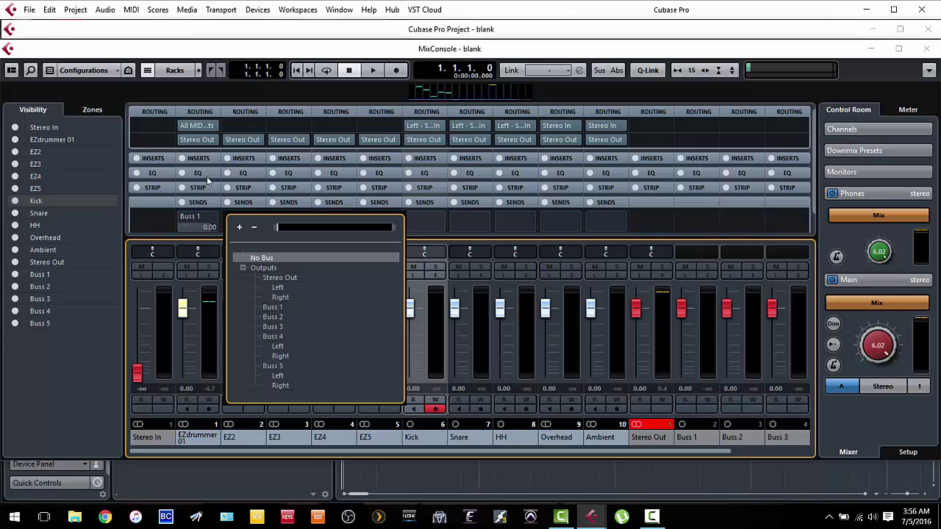
pyautogui.click(271, 316)
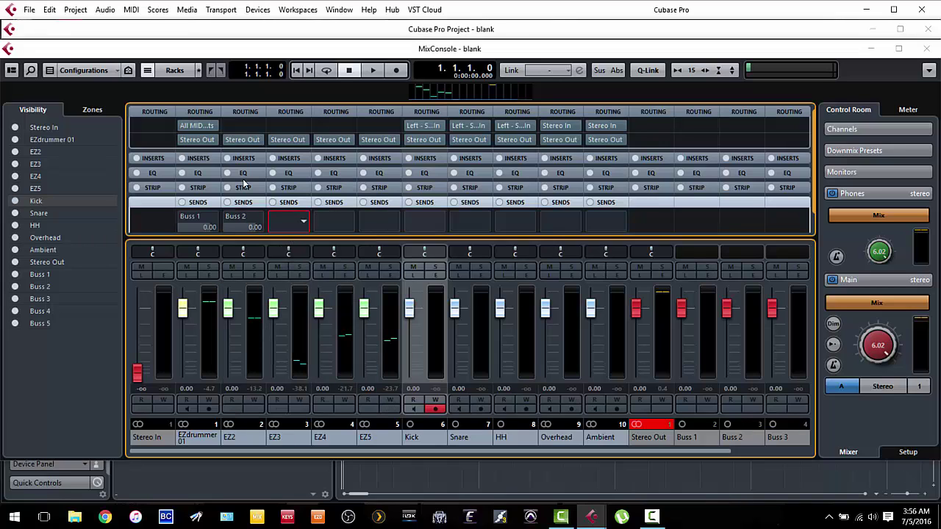
pyautogui.click(290, 222)
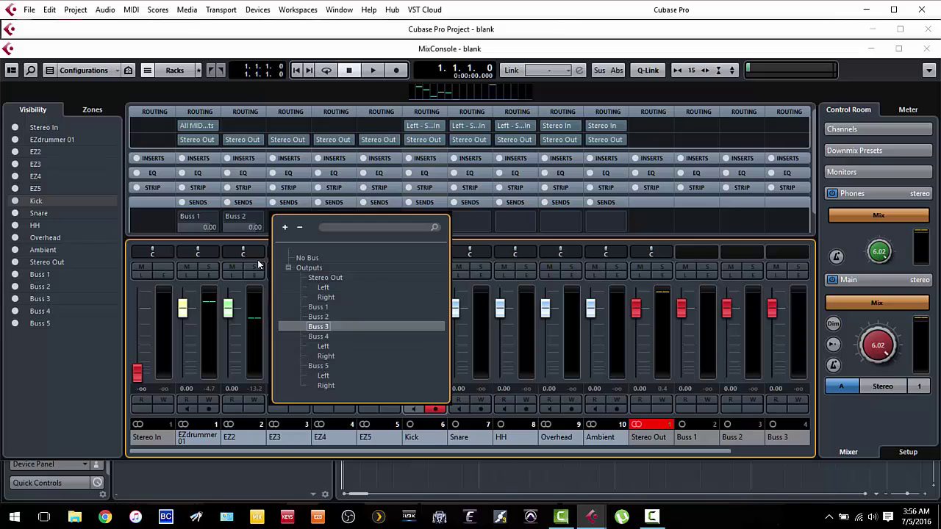
pyautogui.click(321, 325)
# Step: Add sends from EZ4 to Buss 4 and from EZ5 to Buss 5, and close the MixConsole
pyautogui.click(350, 221)
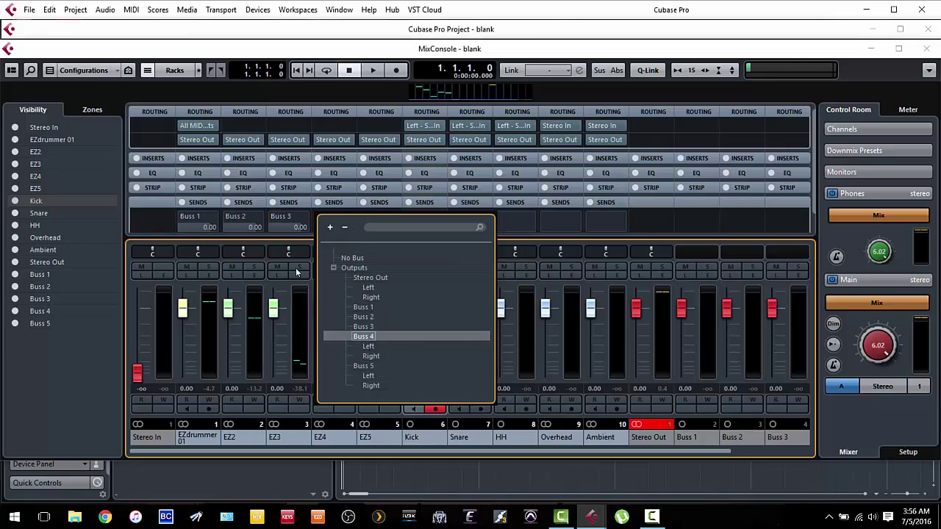
pyautogui.click(368, 337)
pyautogui.click(393, 221)
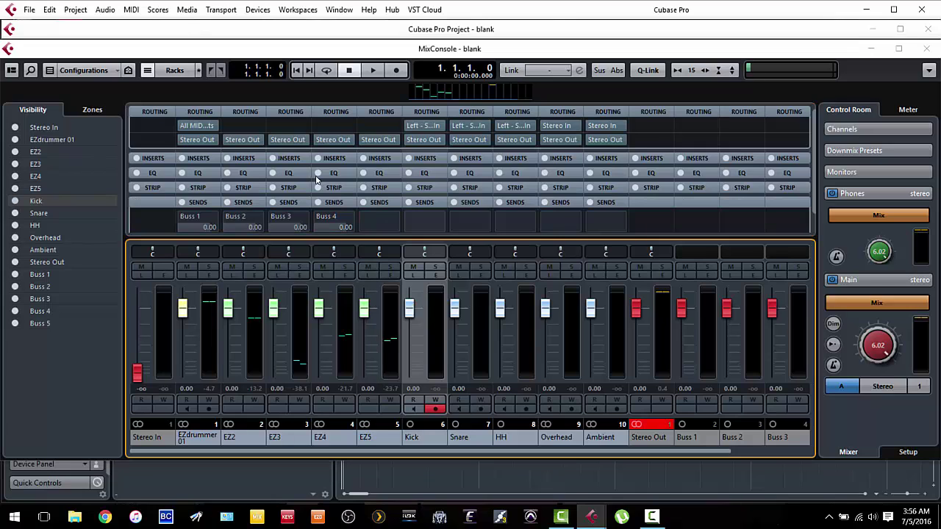
pyautogui.click(379, 221)
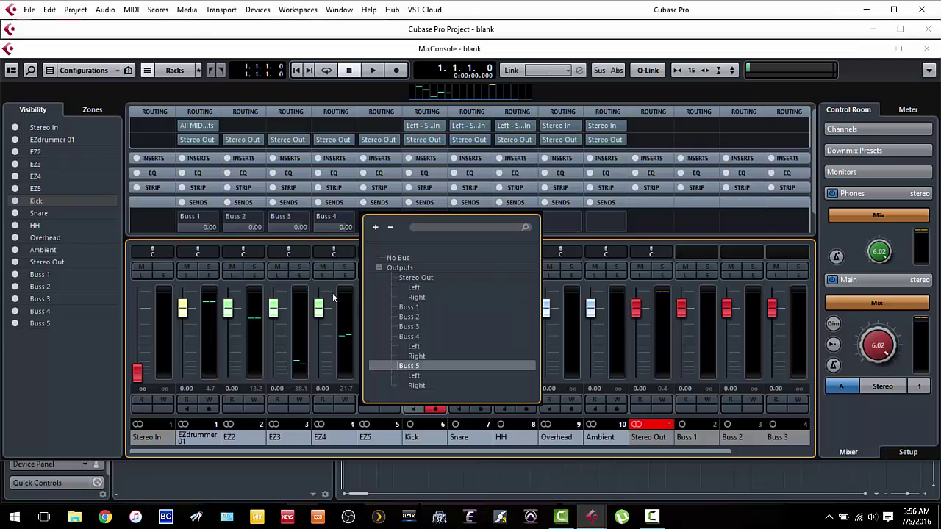
pyautogui.click(409, 365)
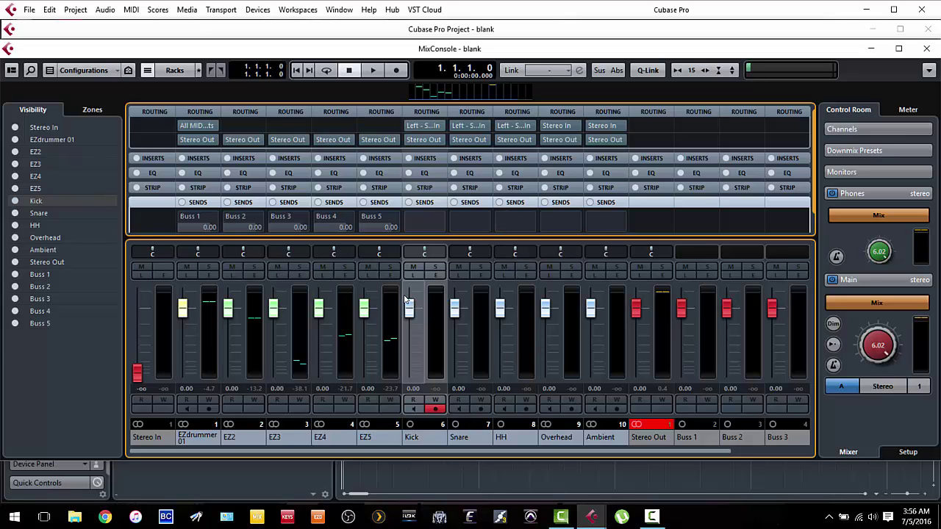
pyautogui.press('F3')
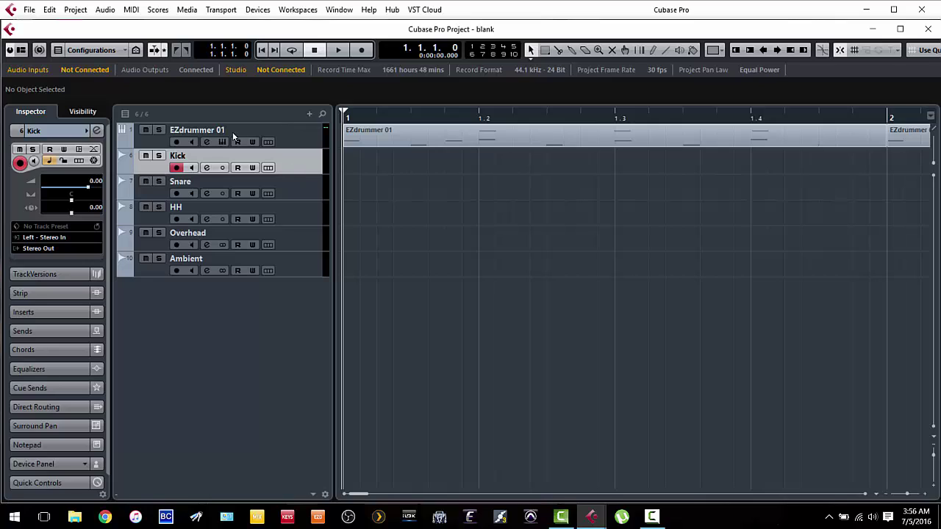
# Step: Set the input routing of the Kick track to Buss 1, Snare to Buss 2 and HH to Buss 3
pyautogui.click(63, 237)
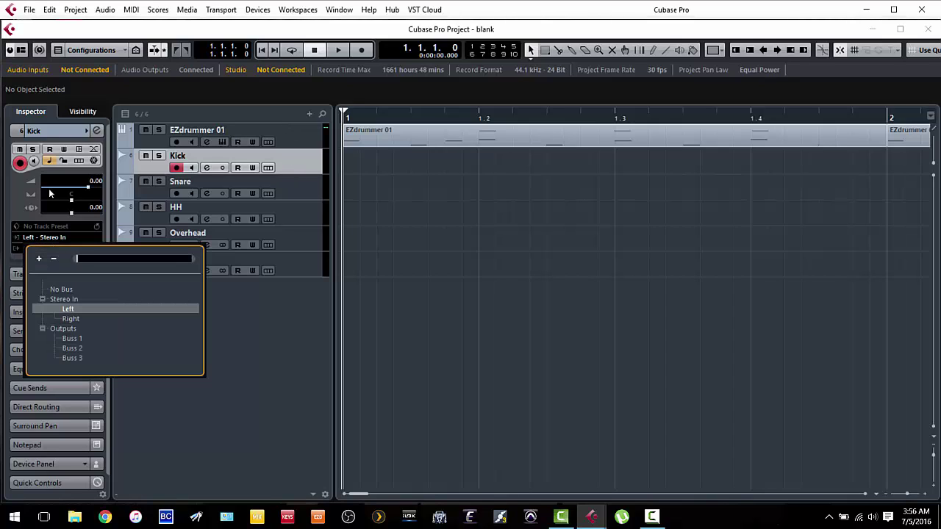
pyautogui.click(68, 341)
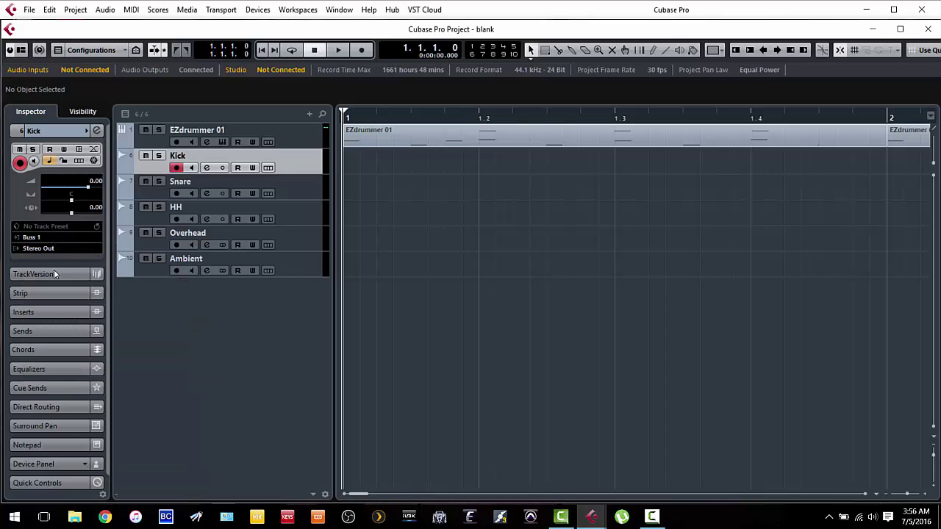
pyautogui.click(282, 190)
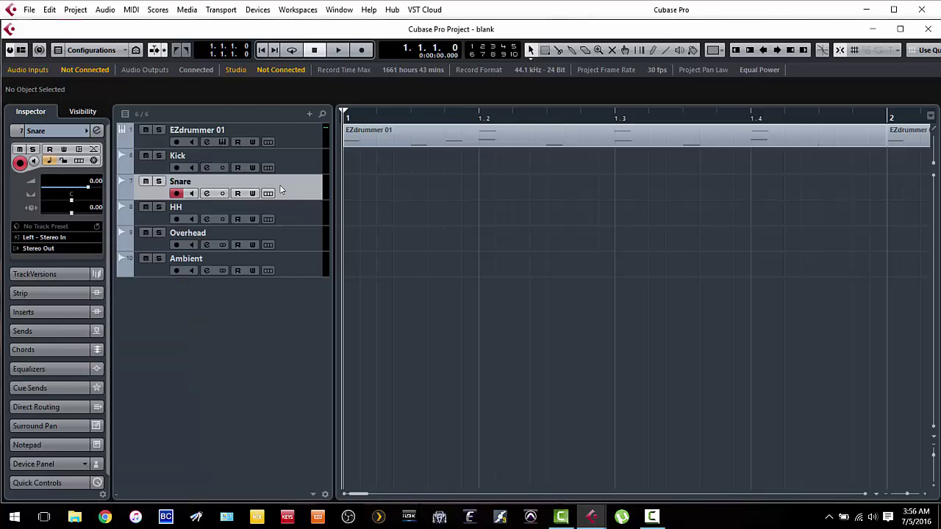
pyautogui.click(51, 239)
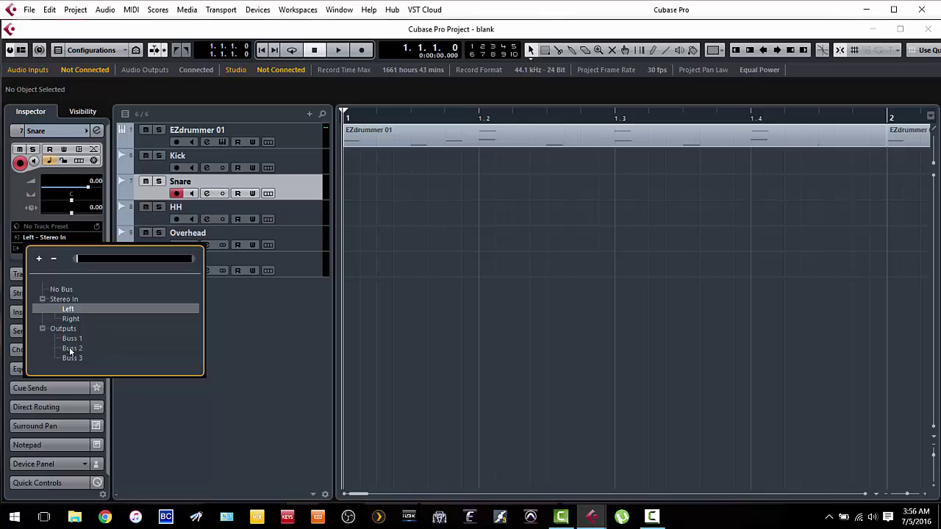
pyautogui.click(69, 347)
pyautogui.click(55, 276)
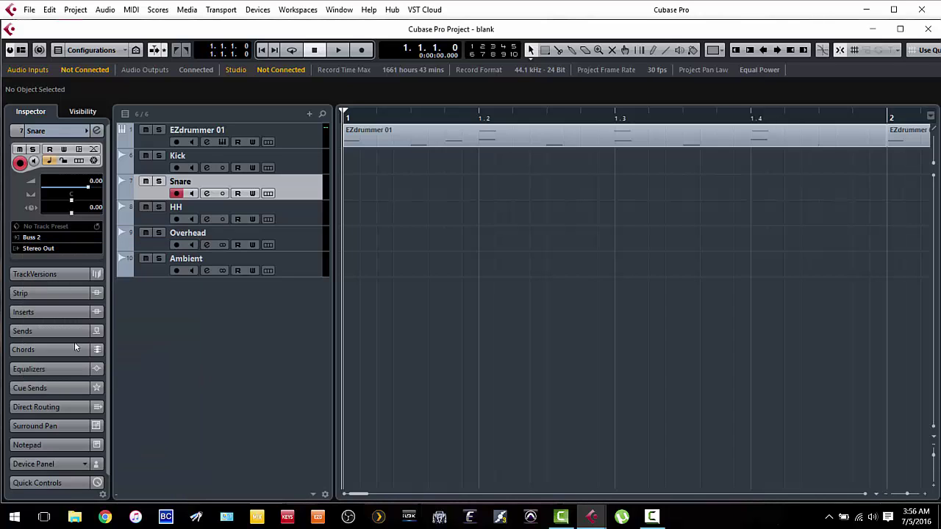
pyautogui.click(282, 219)
pyautogui.click(57, 240)
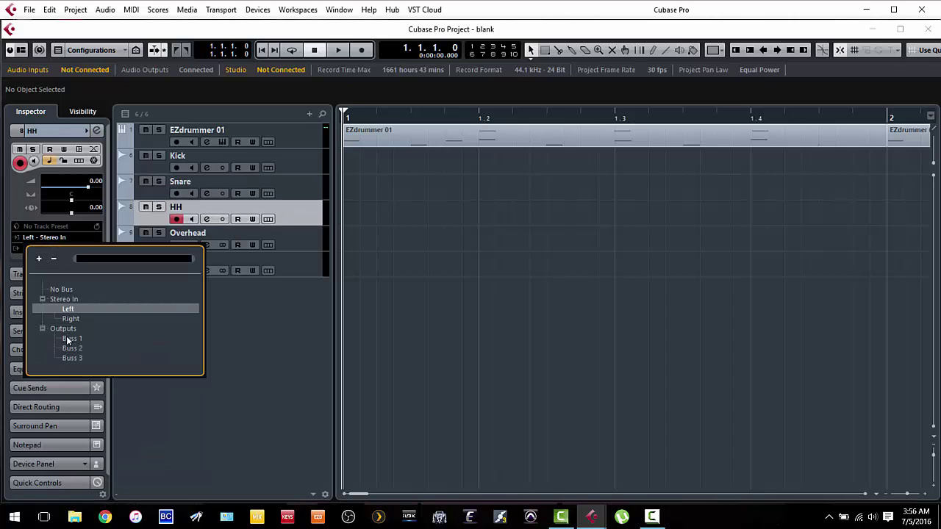
pyautogui.click(65, 358)
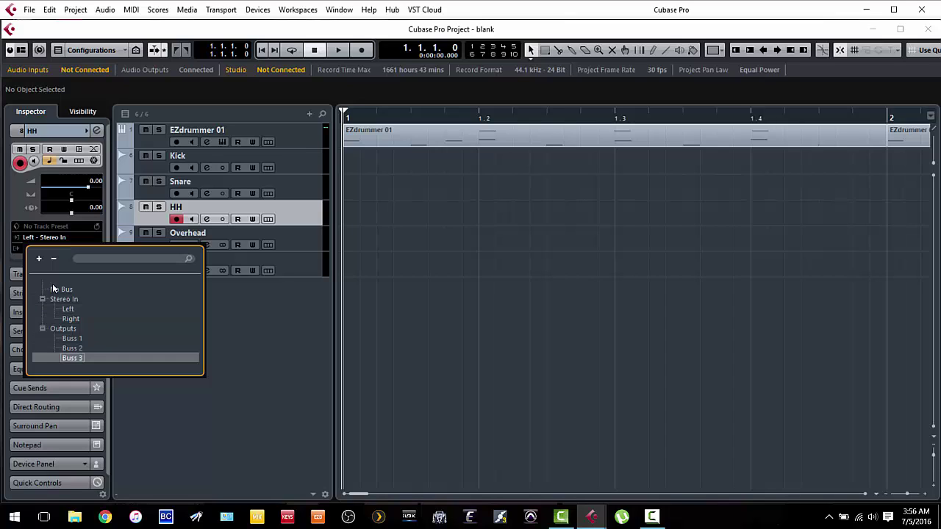
pyautogui.click(52, 284)
# Step: Set the input routing of the Overhead track to Buss 4 and of the Ambient track to Buss 5
pyautogui.click(291, 247)
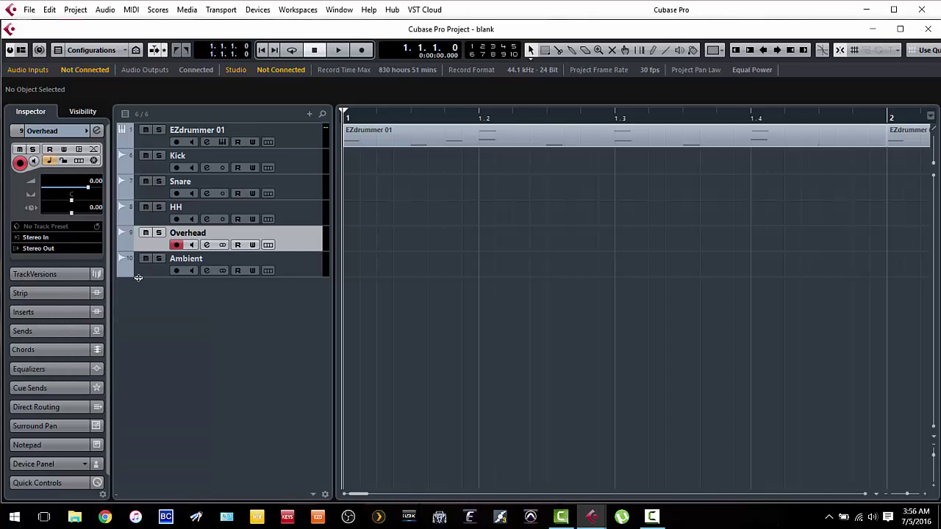
pyautogui.click(47, 238)
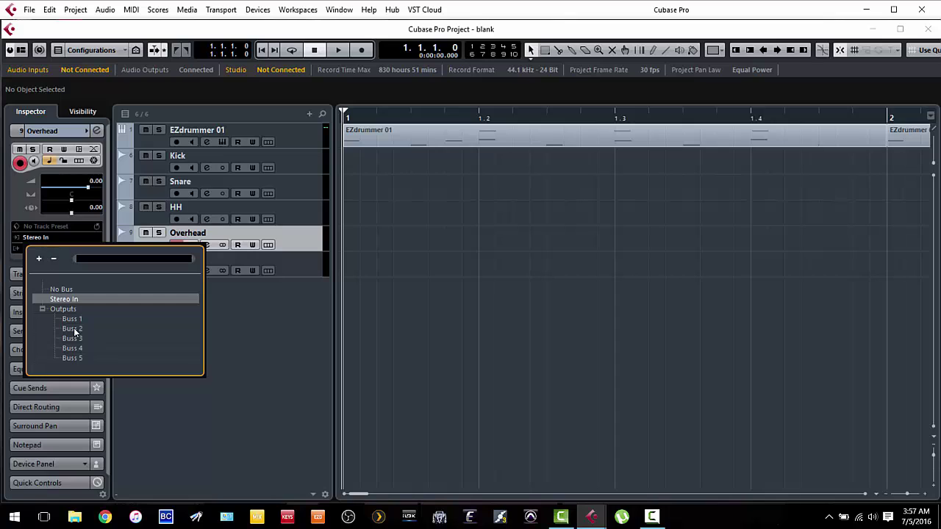
pyautogui.click(79, 351)
pyautogui.click(63, 277)
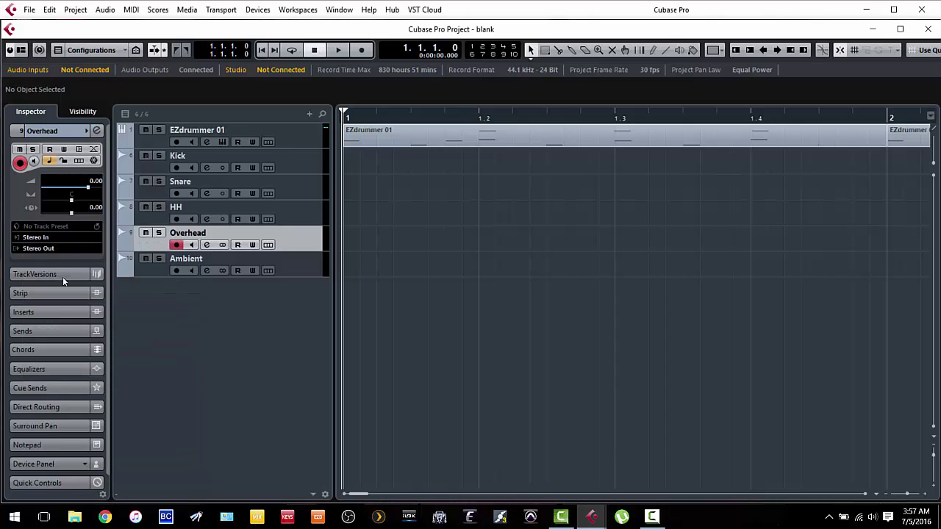
pyautogui.click(247, 265)
pyautogui.click(79, 238)
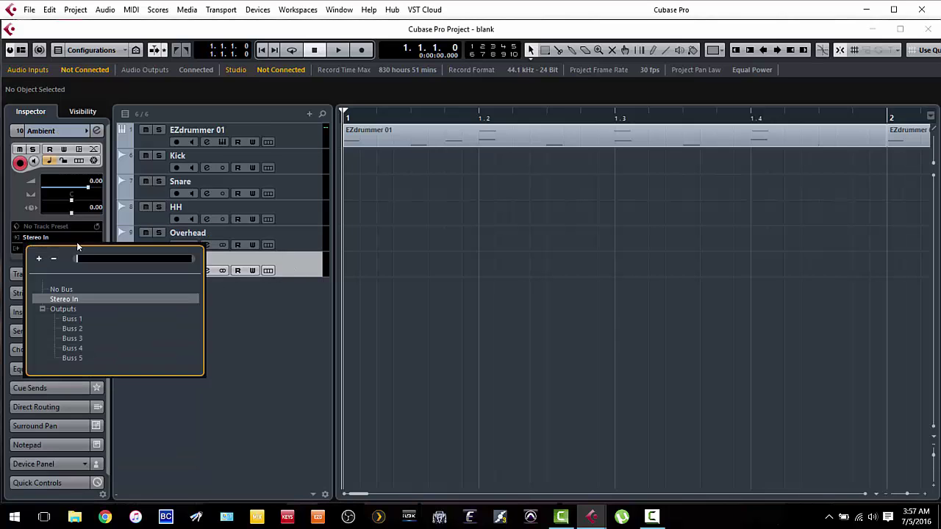
pyautogui.click(69, 359)
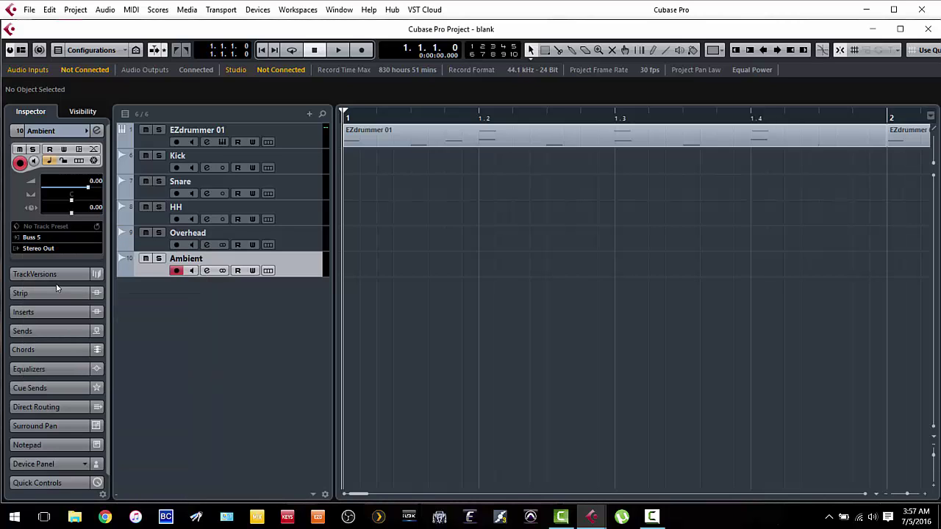
# Step: Enable input monitoring on the Ambient, Overhead, HH, Snare and Kick tracks
pyautogui.click(192, 271)
pyautogui.click(192, 245)
pyautogui.click(192, 219)
pyautogui.click(192, 193)
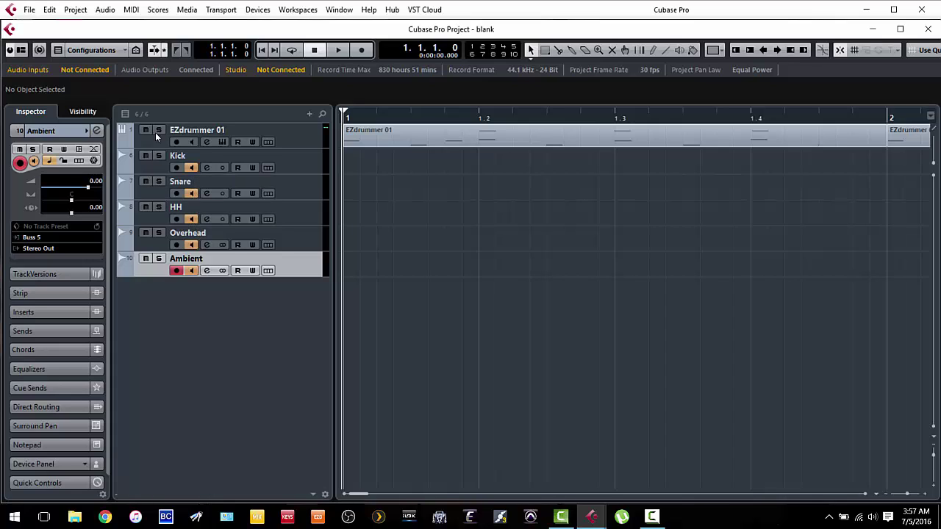
pyautogui.click(192, 168)
# Step: Activate the Buss 1 to Buss 5 sends on EZdrummer 01 through EZ5 in the MixConsole, close it, and test playback from the project start
pyautogui.press('F3')
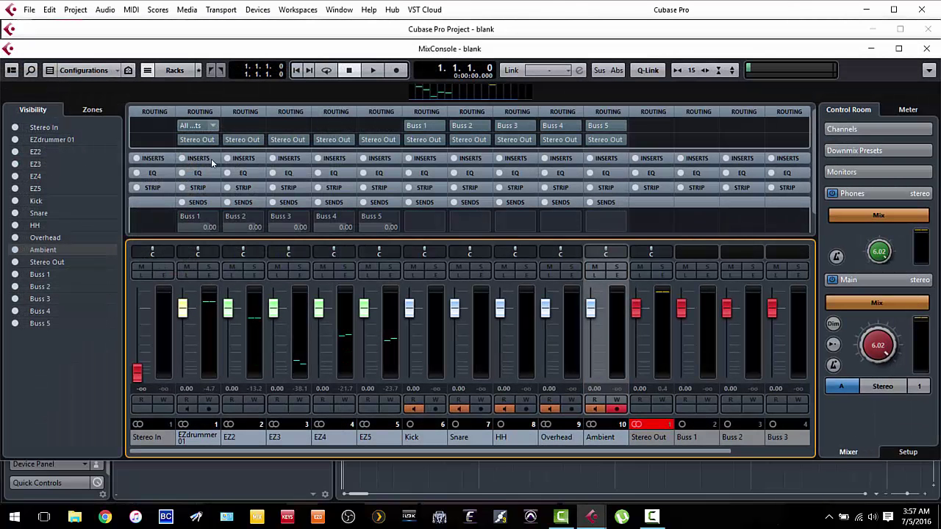
pyautogui.click(185, 218)
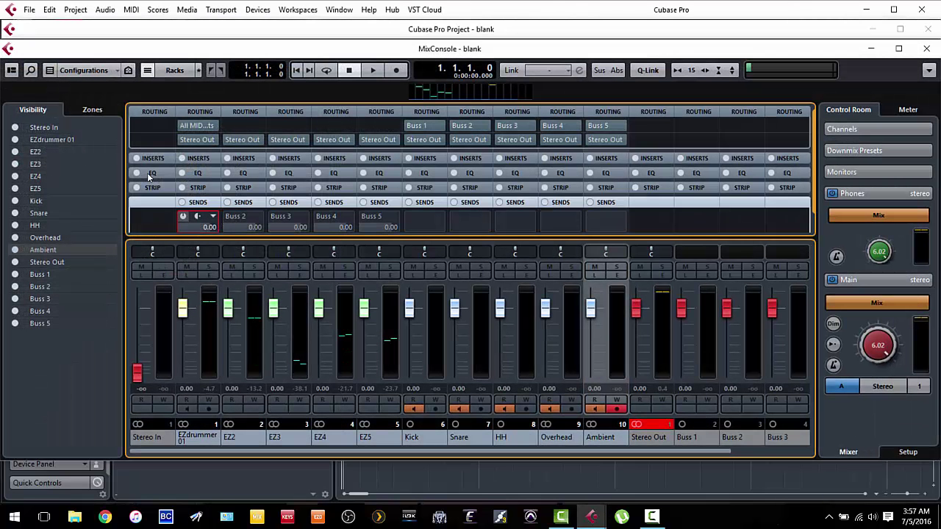
pyautogui.click(183, 217)
pyautogui.click(229, 216)
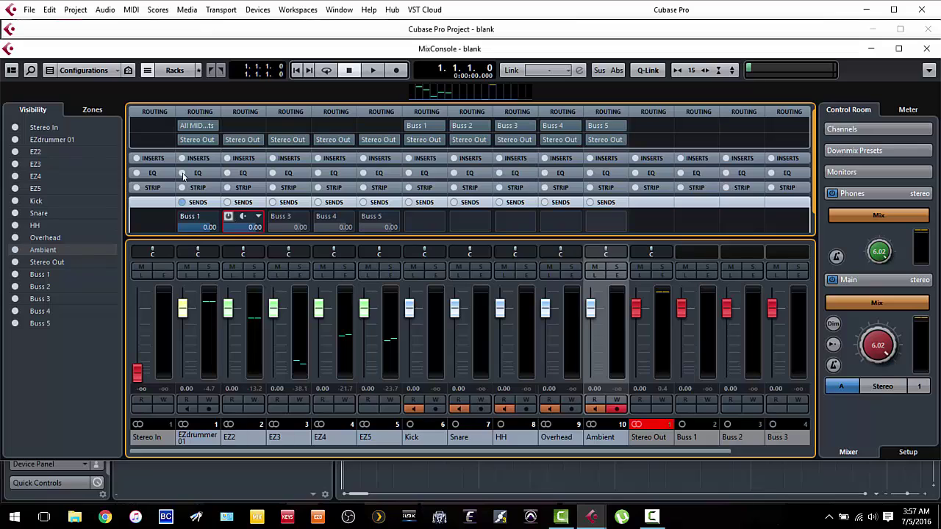
pyautogui.click(289, 221)
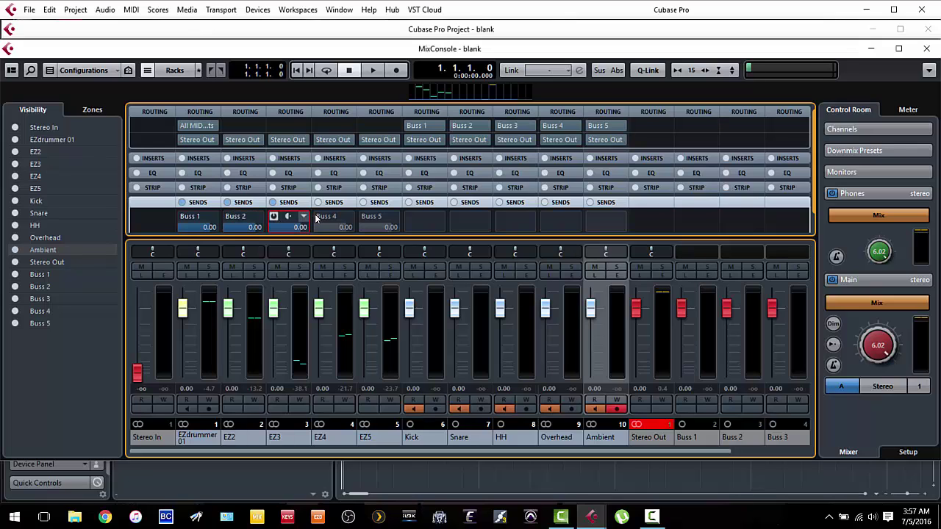
pyautogui.click(323, 220)
pyautogui.click(379, 221)
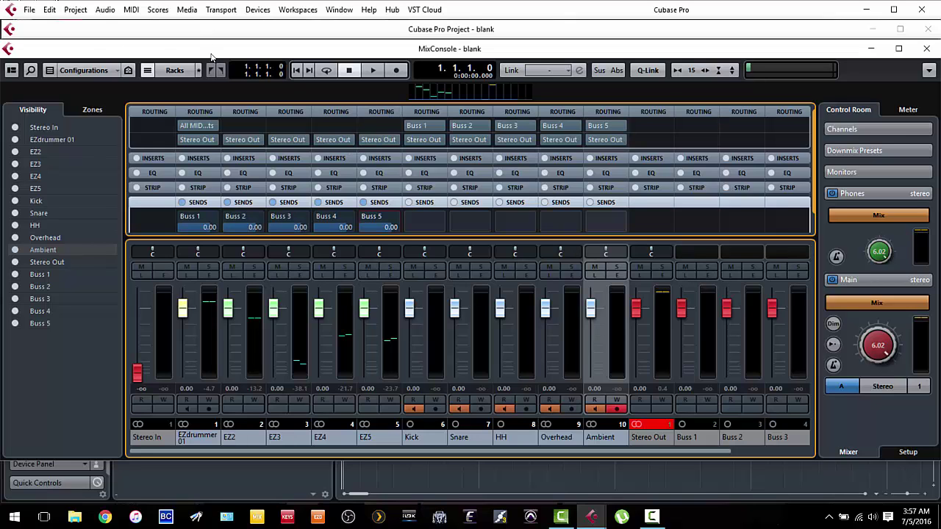
pyautogui.press('F3')
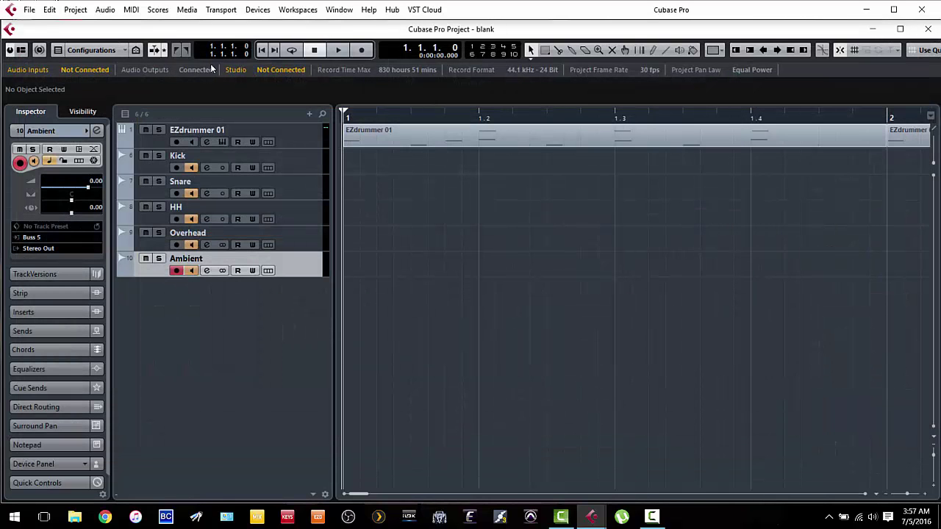
pyautogui.click(337, 49)
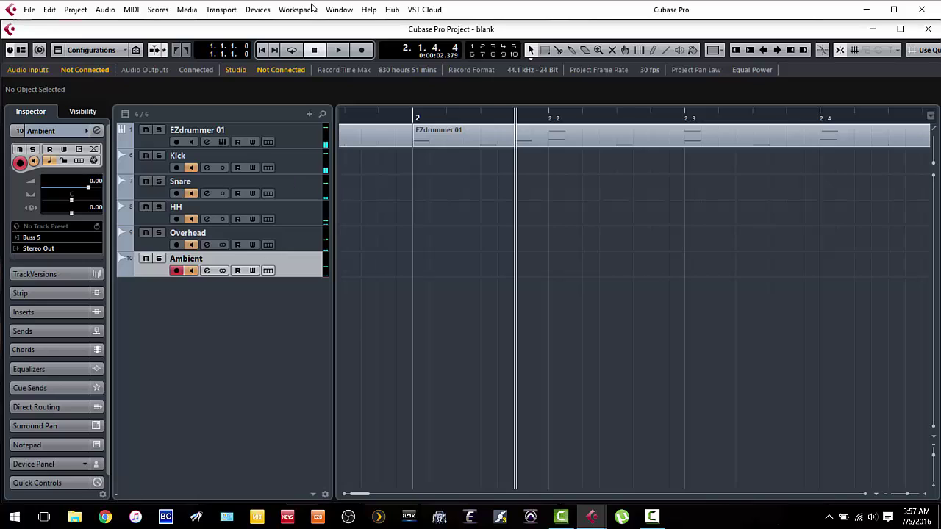
pyautogui.click(262, 49)
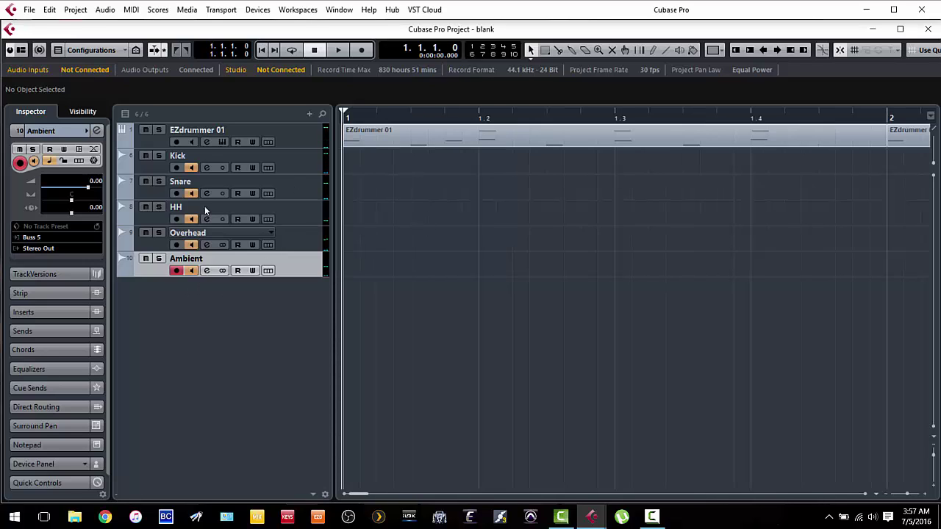
# Step: Record-enable the Overhead, HH, Snare and Kick tracks in addition to Ambient
pyautogui.click(175, 245)
pyautogui.click(176, 219)
pyautogui.click(176, 193)
pyautogui.click(175, 167)
# Step: Record all five drum tracks from bar 1 to about bar 7, and return to the project start
pyautogui.click(360, 52)
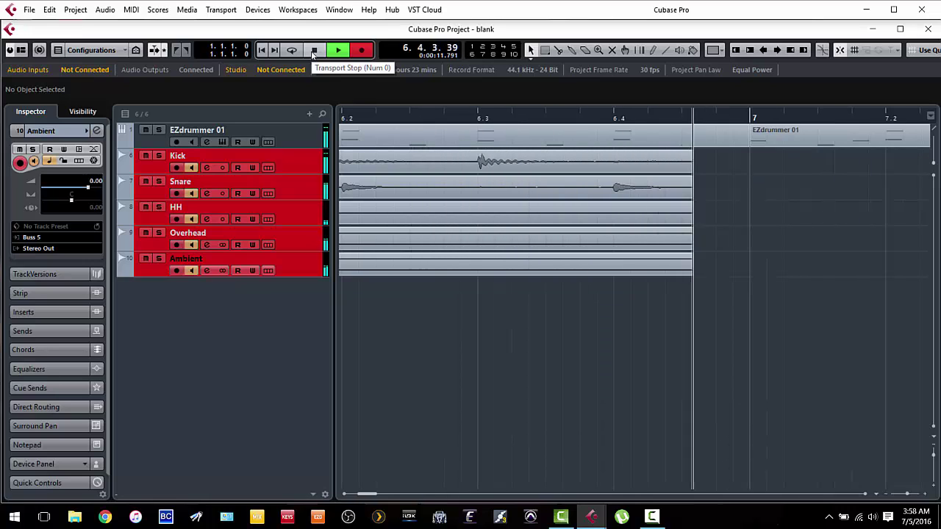
pyautogui.click(314, 52)
pyautogui.click(261, 50)
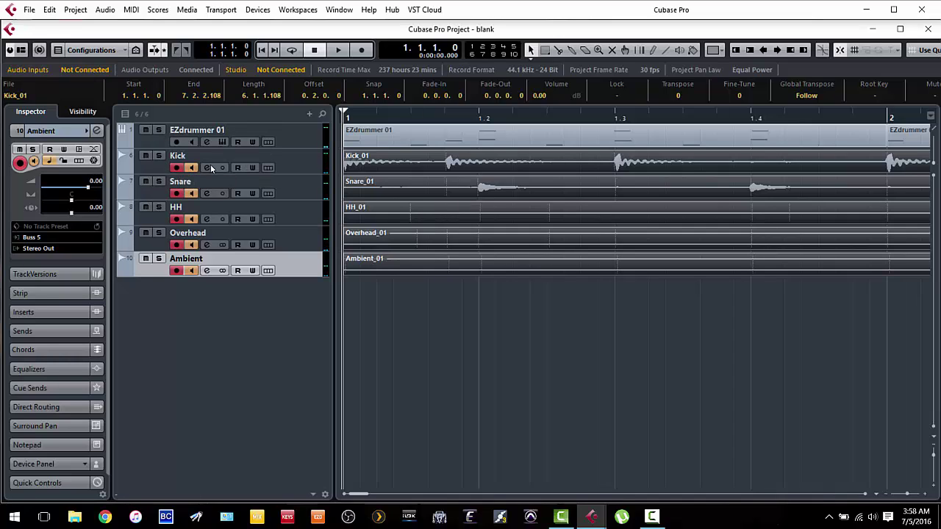
# Step: Disable record-enable on the Kick, Snare, HH, Overhead and Ambient tracks
pyautogui.click(182, 196)
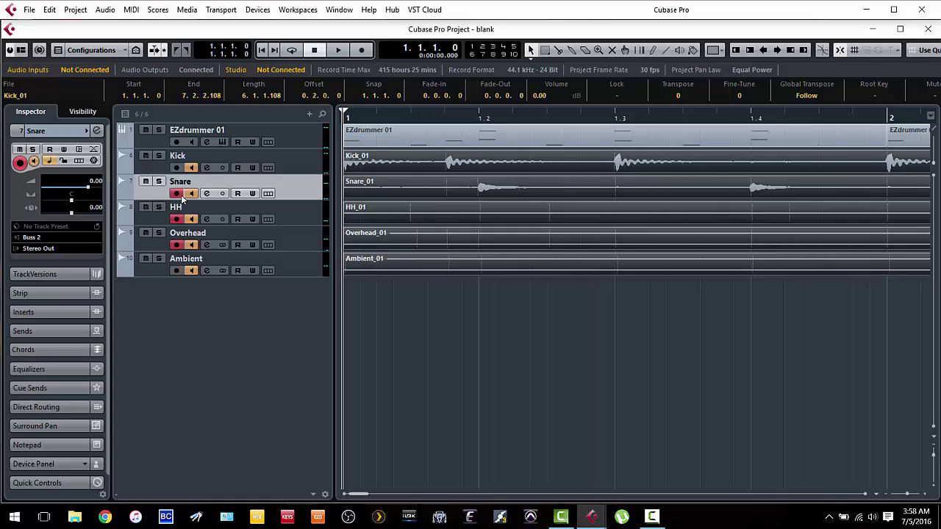
pyautogui.click(176, 193)
pyautogui.click(177, 219)
pyautogui.click(176, 245)
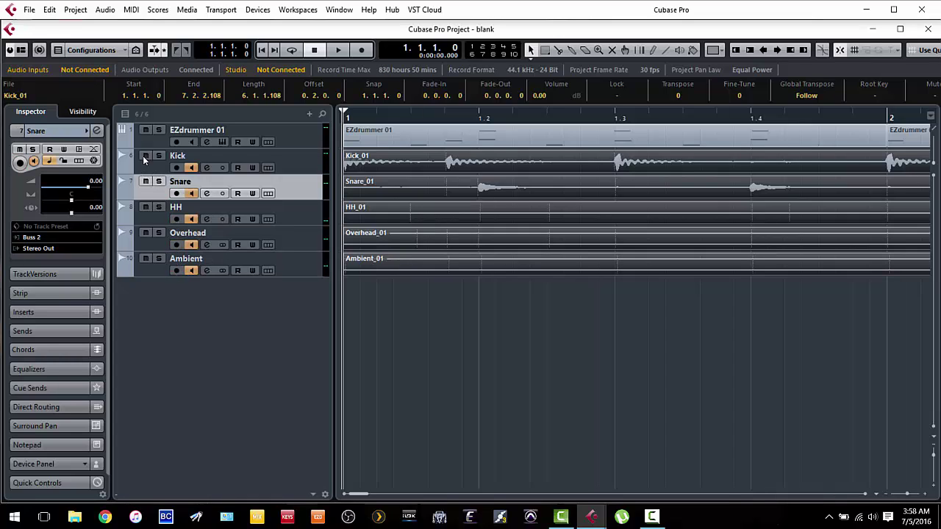
# Step: Mute the EZdrummer 01 track and turn off input monitoring on the Kick, Snare, HH, Overhead and Ambient tracks
pyautogui.click(145, 131)
pyautogui.click(191, 167)
pyautogui.click(191, 193)
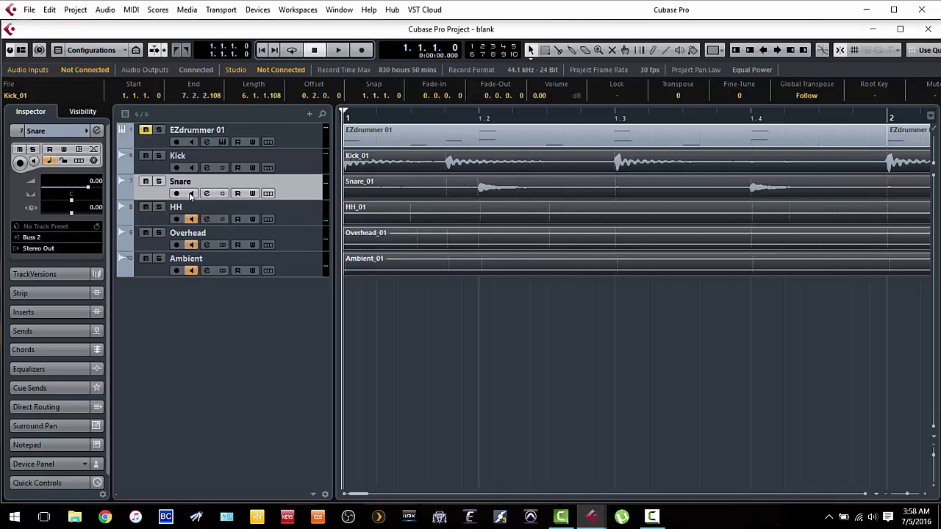
pyautogui.click(191, 219)
pyautogui.click(191, 245)
pyautogui.click(191, 270)
# Step: Play back the recorded drum audio for about two bars, and return to the project start
pyautogui.click(338, 49)
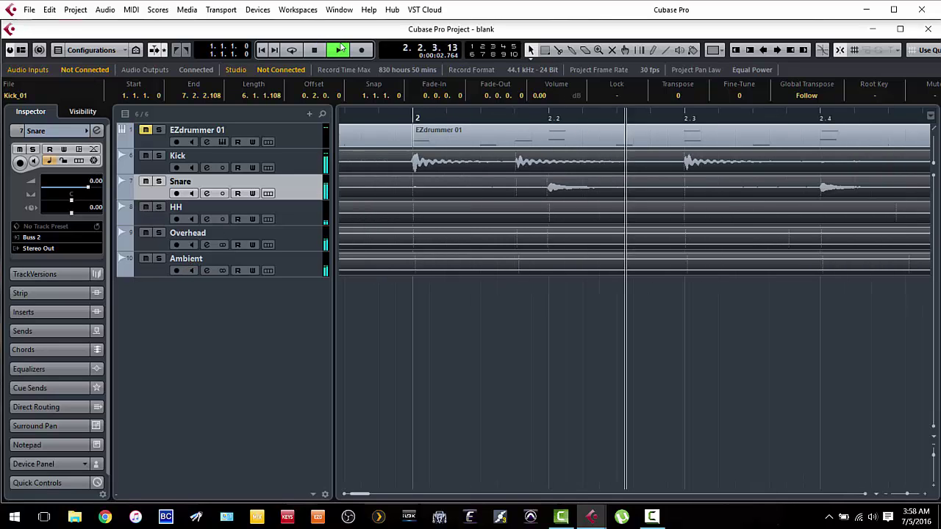
pyautogui.click(314, 49)
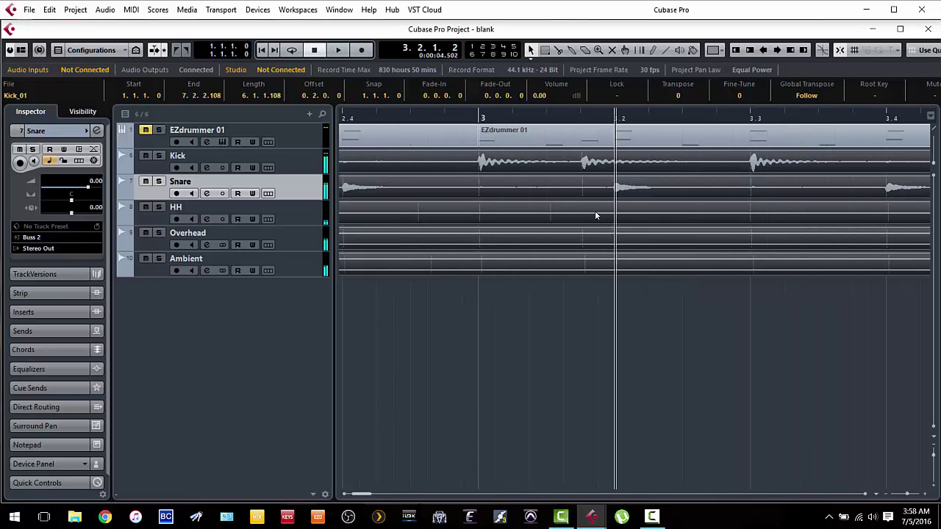
pyautogui.click(262, 49)
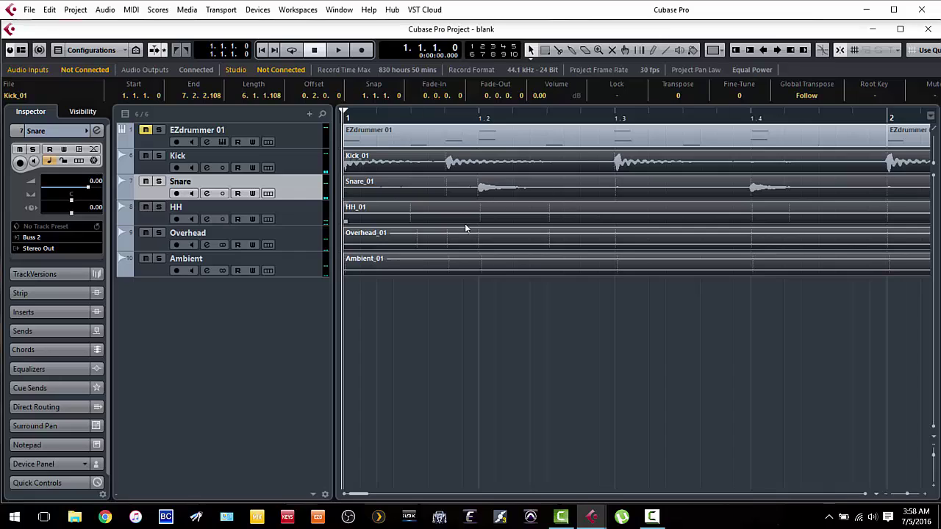